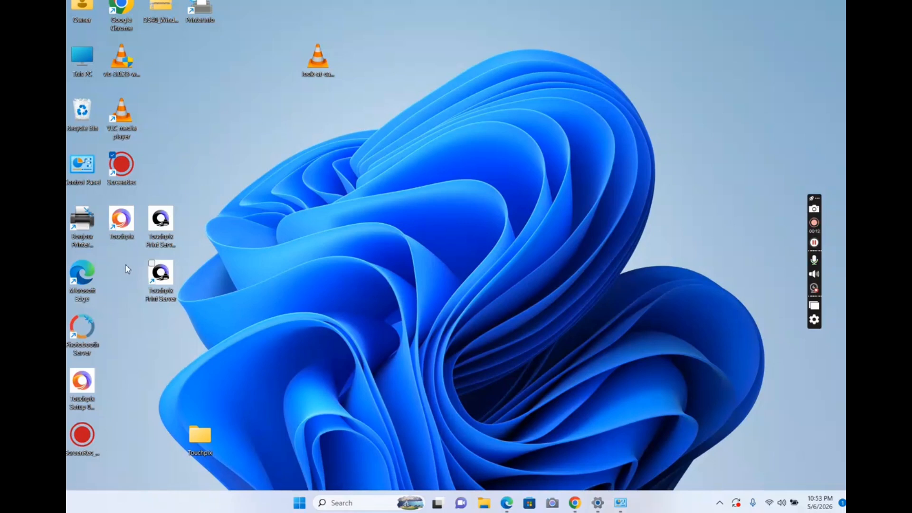
- Launch Touchpix from the desktop and open its account login form
left_click(132, 221)
double_click(132, 221)
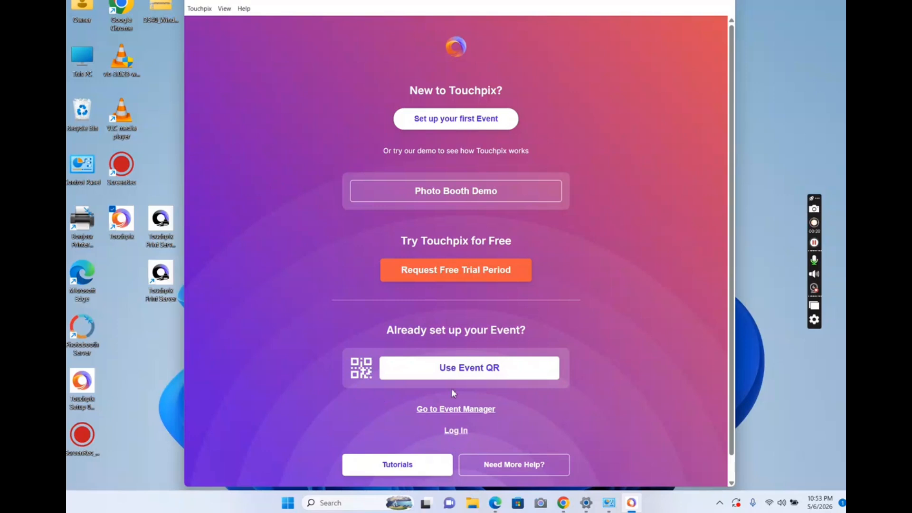
left_click(460, 432)
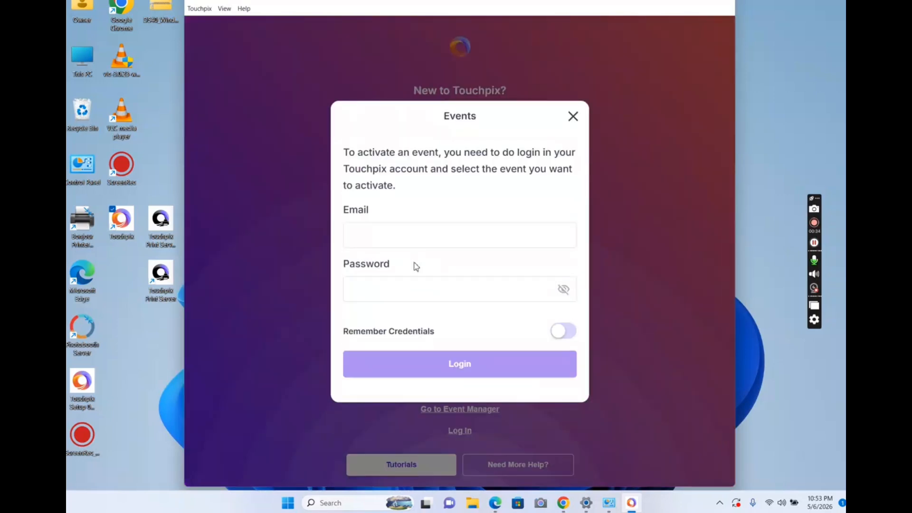
- Enter the account e-mail and password in the login form and try to log in
left_click(409, 241)
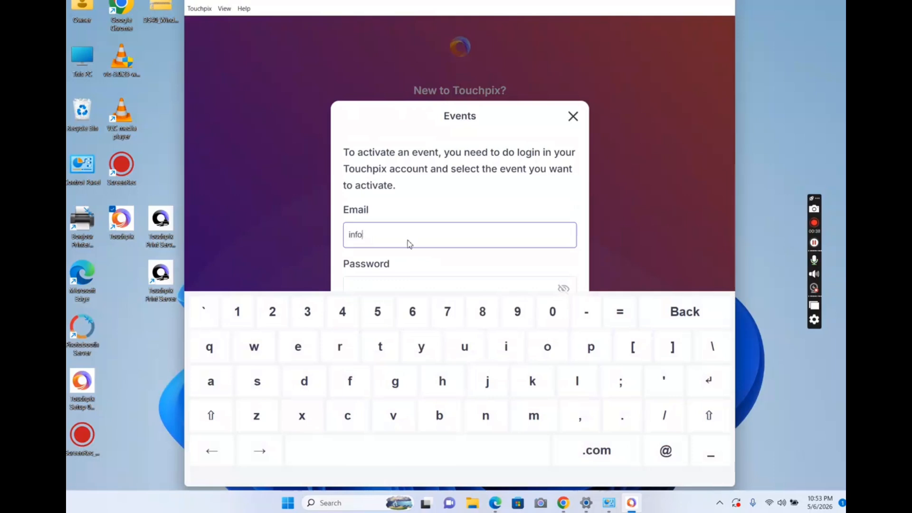
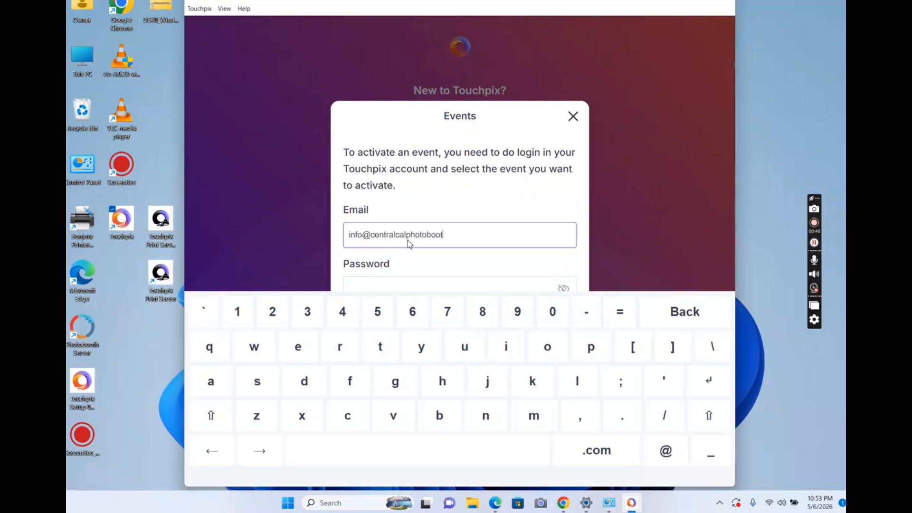
key("Tab")
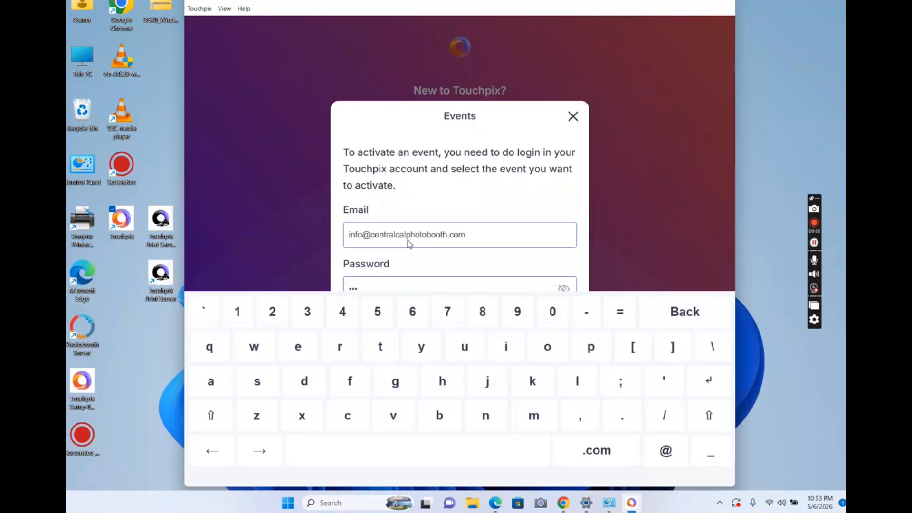
type("••")
left_click(617, 206)
left_click(469, 364)
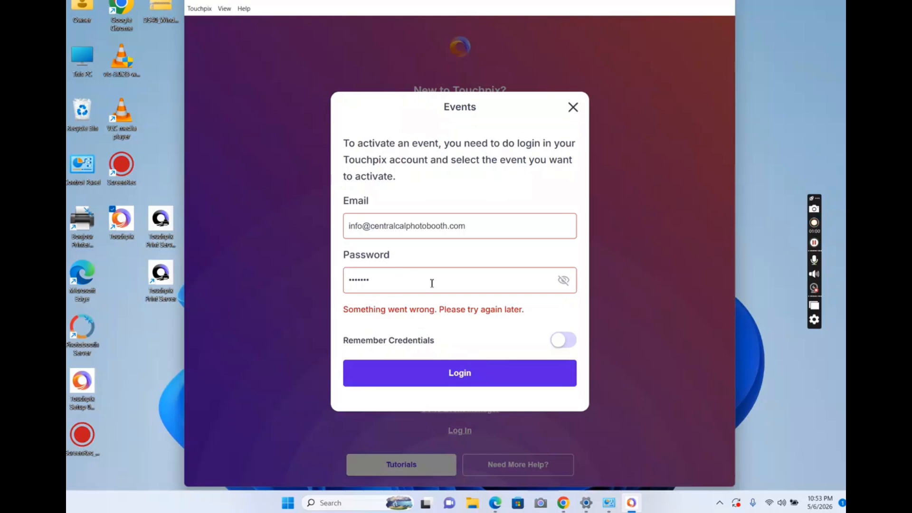
- Correct the account password and log in to the Touchpix account
left_click(392, 287)
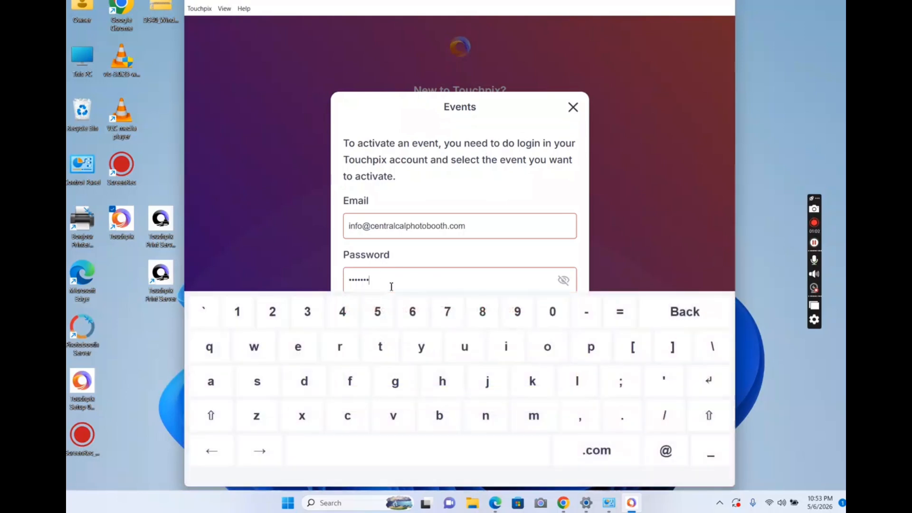
key("BackSpace")
key("BackSpace")
key("BackSpace")
key("BackSpace")
key("BackSpace")
key("BackSpace")
type("**********")
key("Return")
left_click(498, 379)
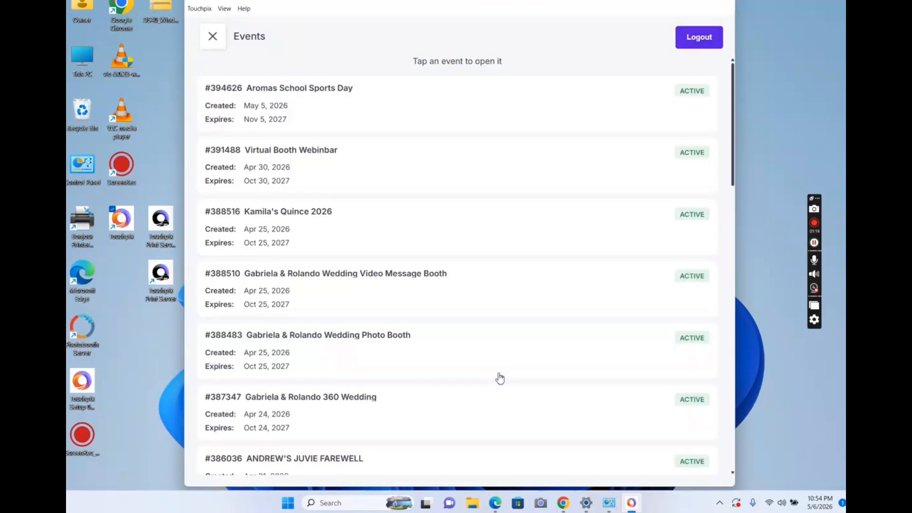
- Select the EASTER PC TEST 2026 event from the account's event list
scroll(500, 379, "down", 6)
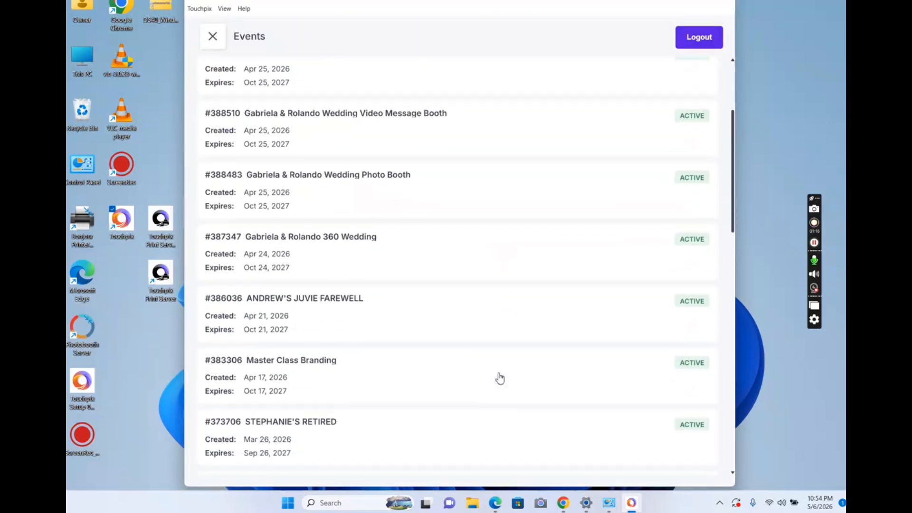
scroll(499, 378, "down", 3)
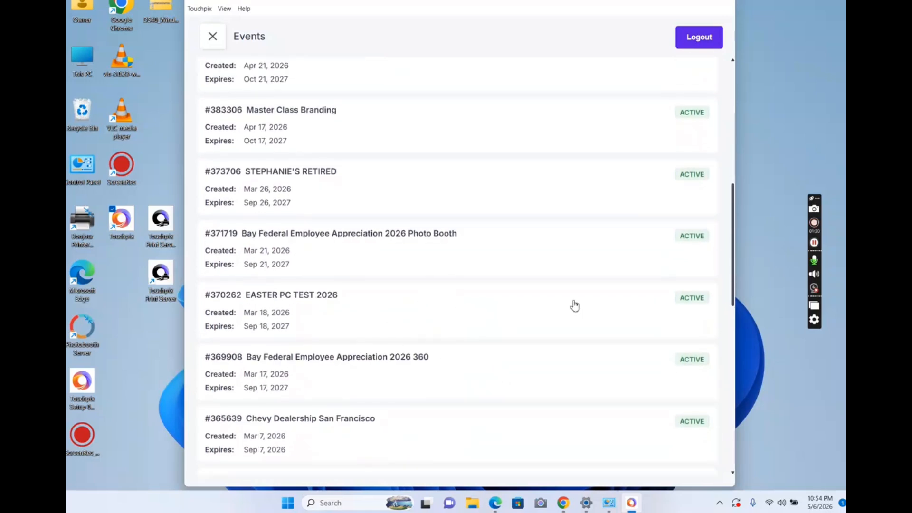
left_click(697, 306)
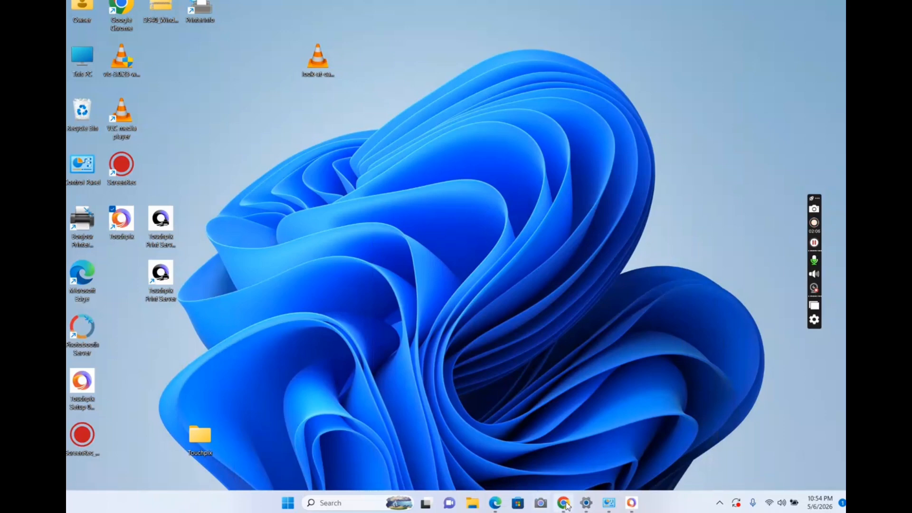
- Switch to Chrome and look through the printer drivers and firmware offered on DNP's Drivers & Tools page
left_click(564, 504)
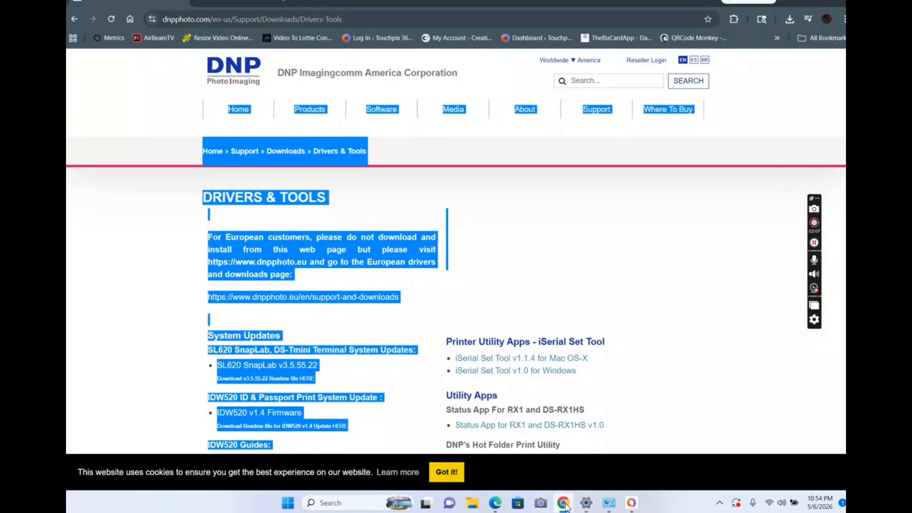
left_click(511, 209)
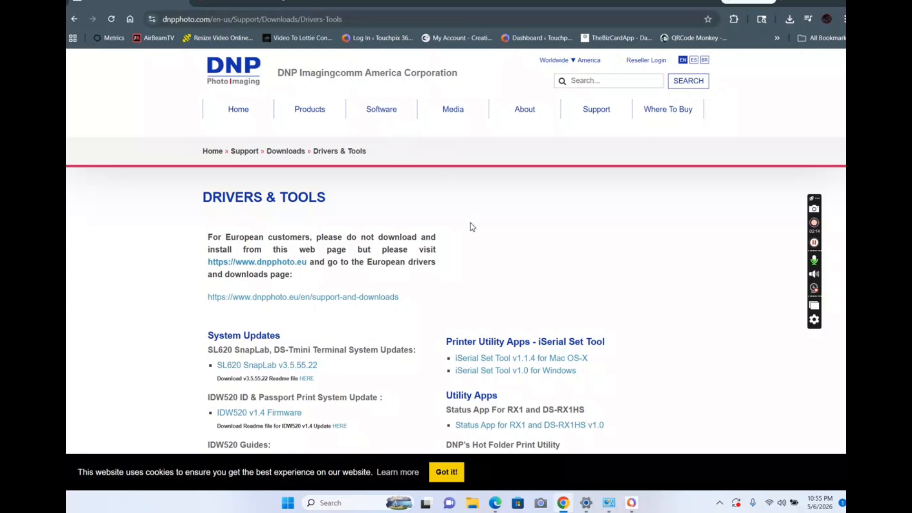
scroll(499, 263, "down", 6)
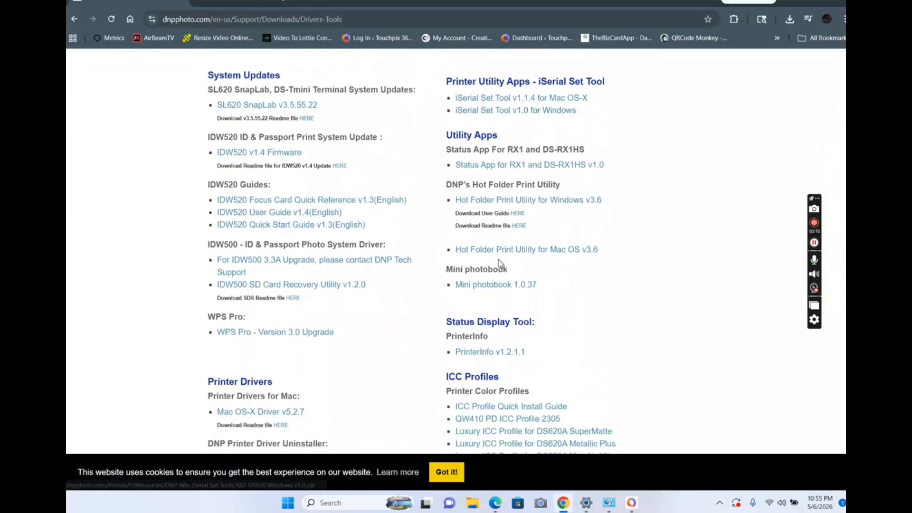
scroll(499, 263, "down", 3)
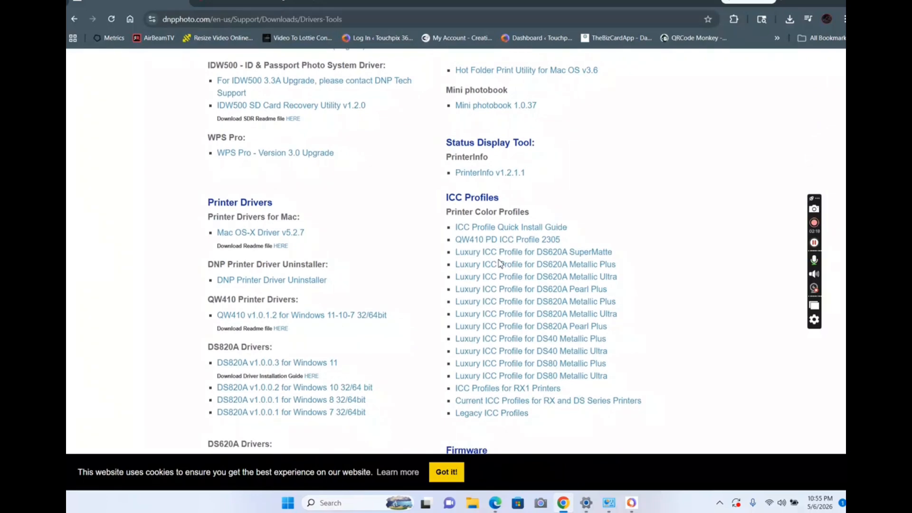
scroll(500, 263, "down", 4)
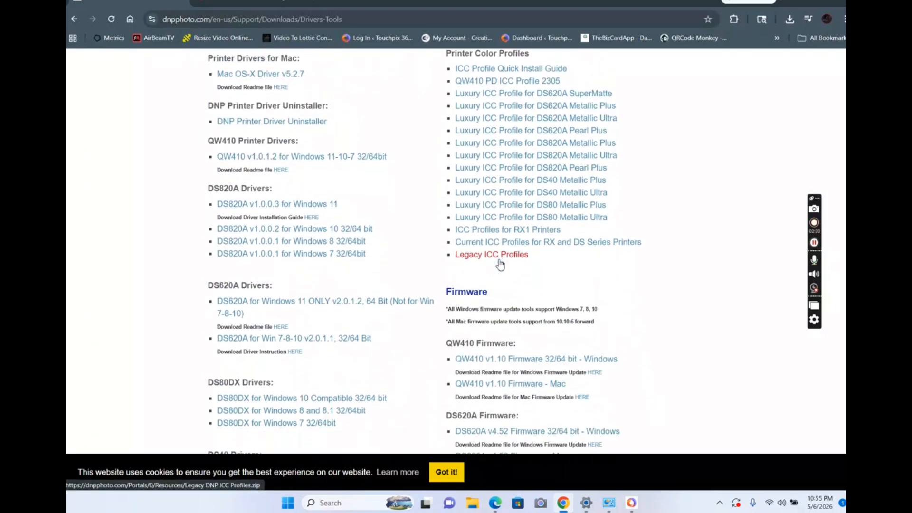
scroll(500, 264, "down", 2)
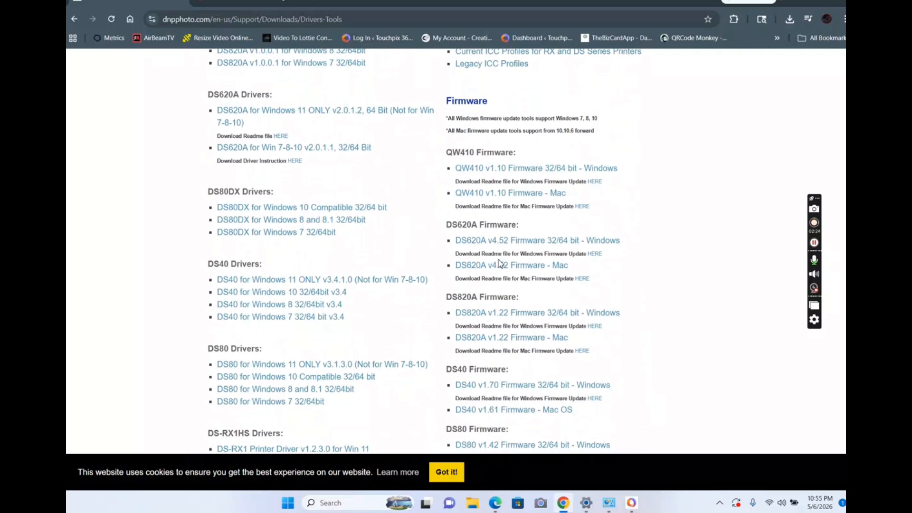
scroll(500, 263, "down", 1)
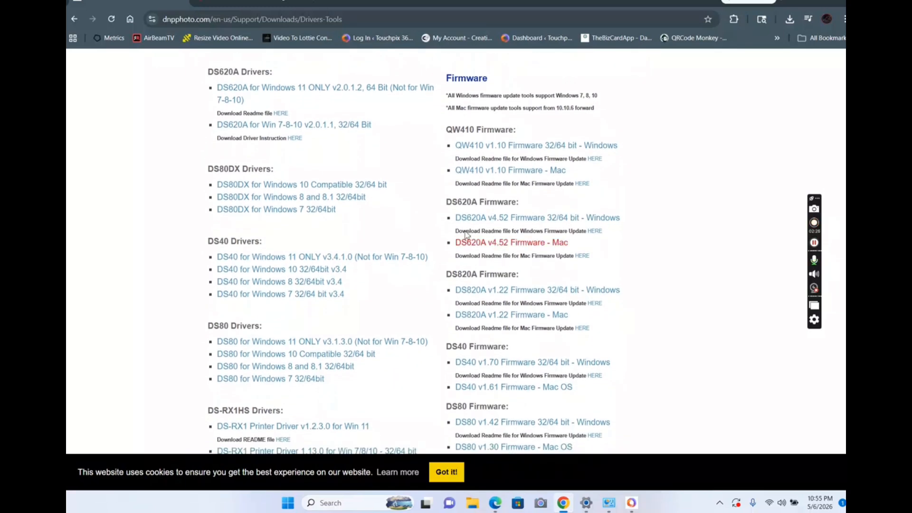
scroll(507, 318, "down", 3)
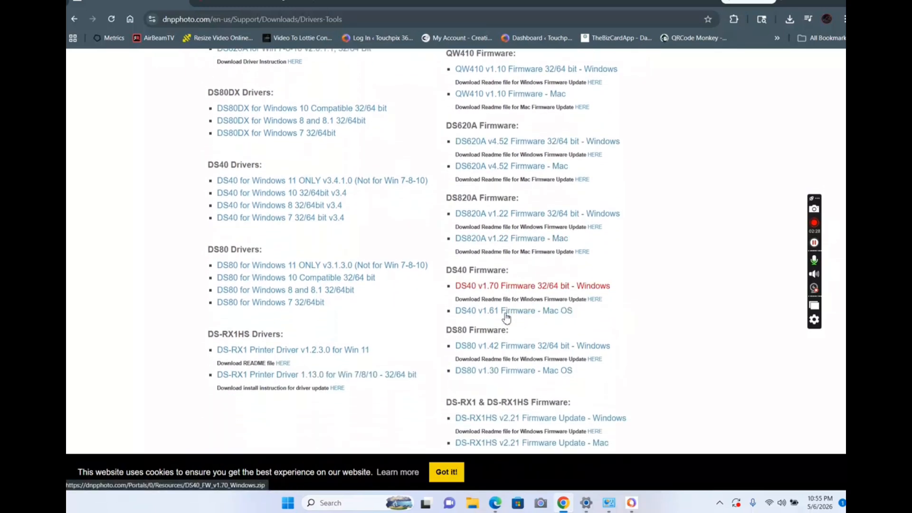
scroll(507, 318, "down", 2)
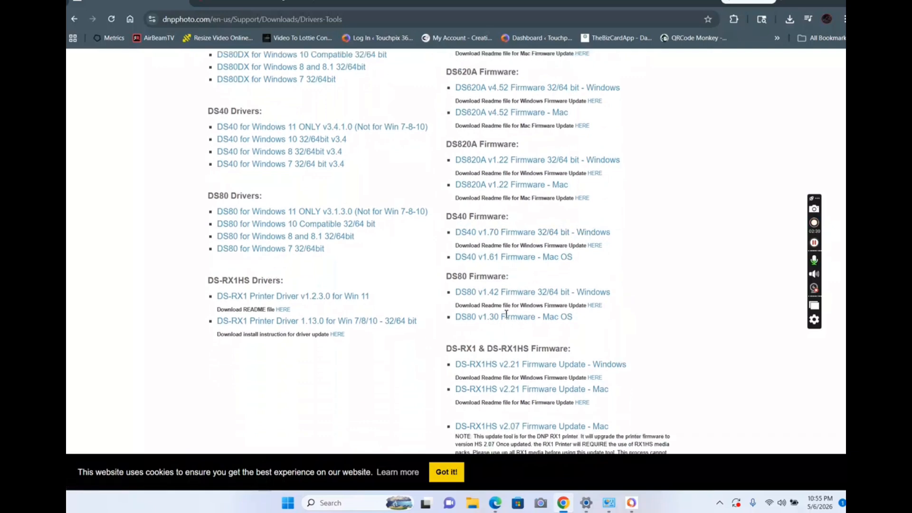
scroll(507, 317, "down", 6)
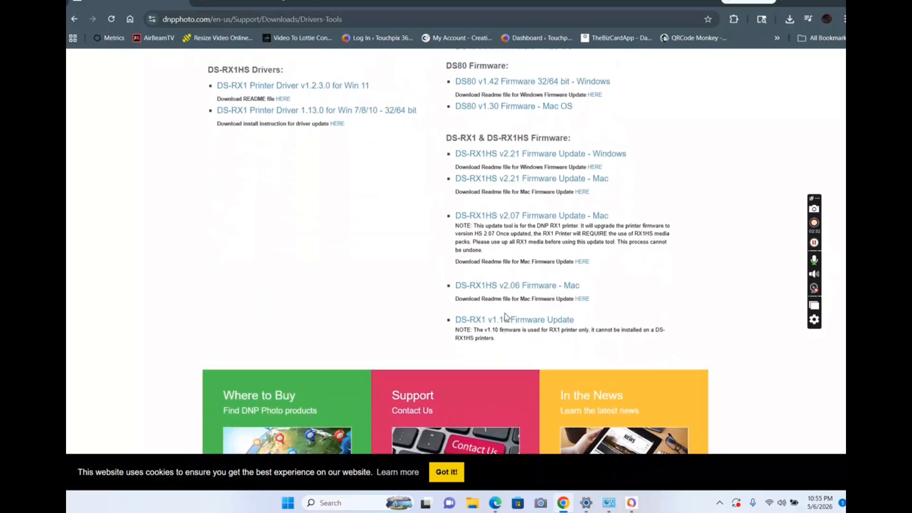
- Download the DS620A driver for Windows 11 ONLY v2.0.1.2 and save the zip to the Desktop
scroll(507, 317, "up", 3)
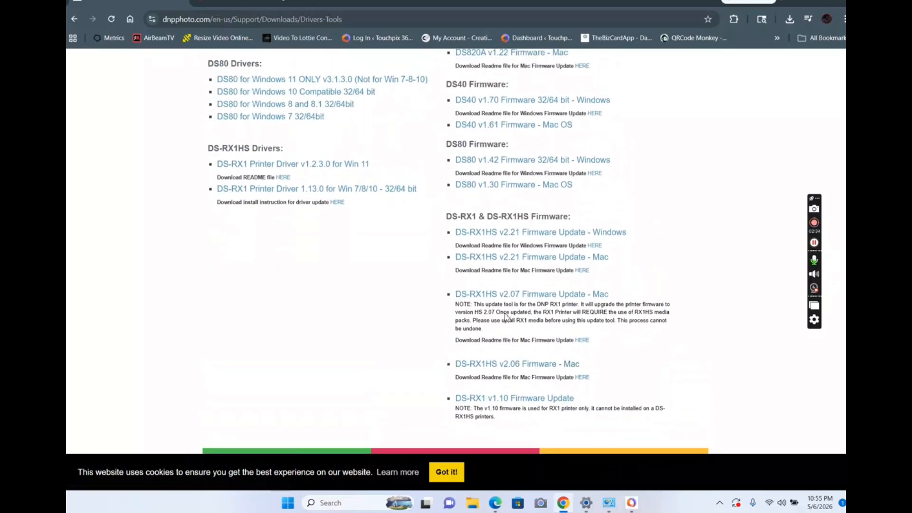
scroll(505, 316, "up", 7)
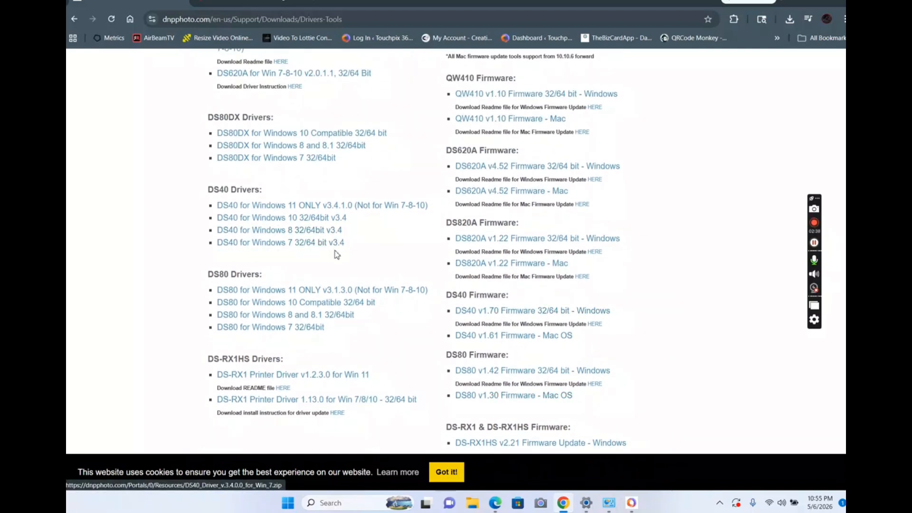
scroll(337, 256, "up", 3)
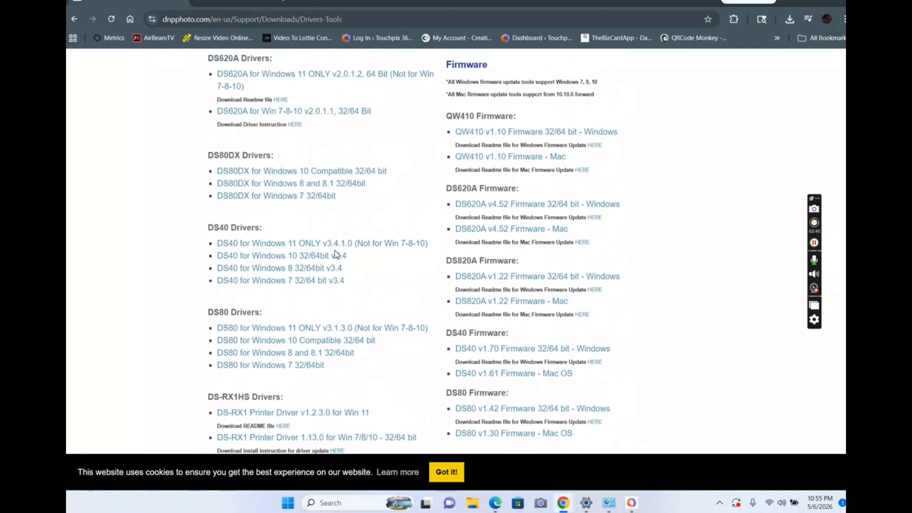
scroll(337, 255, "up", 1)
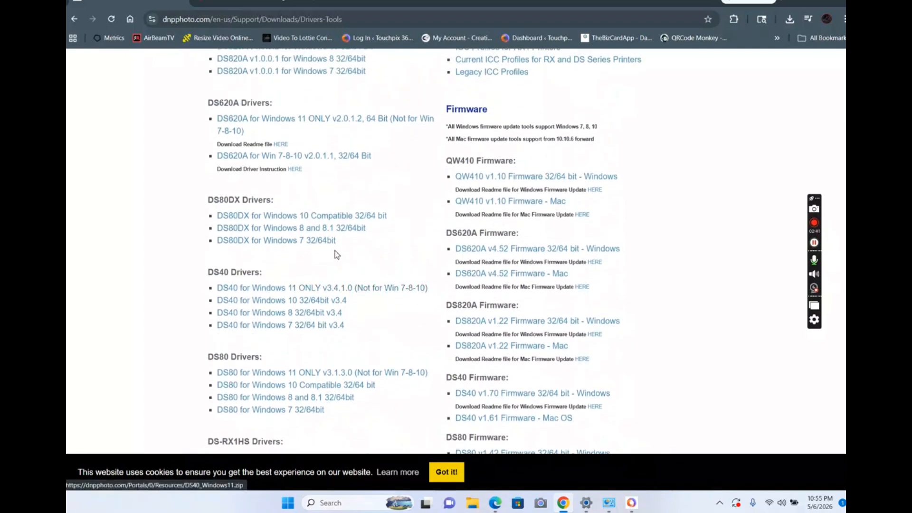
left_click(285, 125)
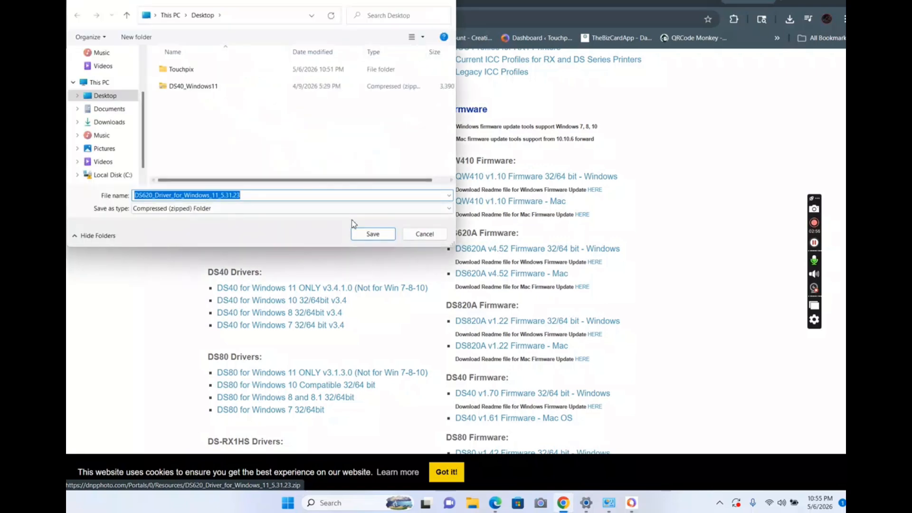
left_click(373, 238)
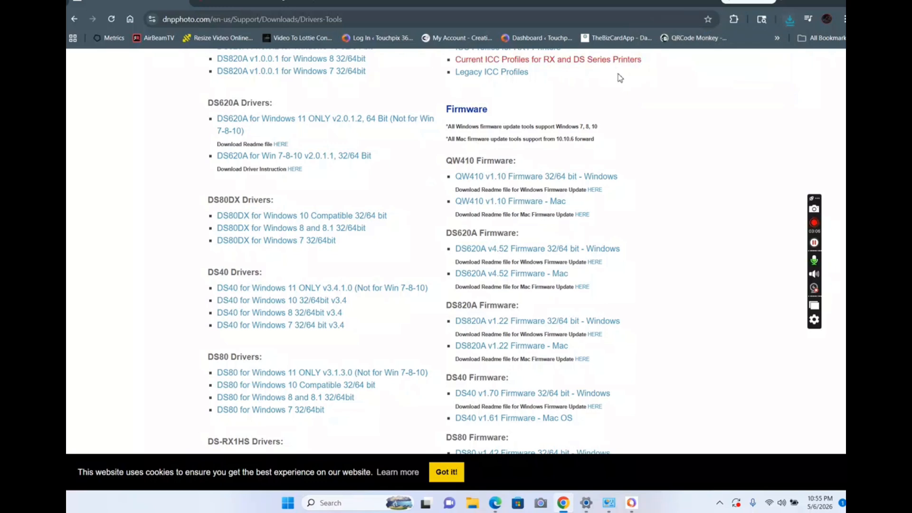
- Open the downloaded DS620_Driver_for_Windows_11_5.31.23 archive and copy its driver folder onto the desktop
left_click(789, 19)
left_click(701, 73)
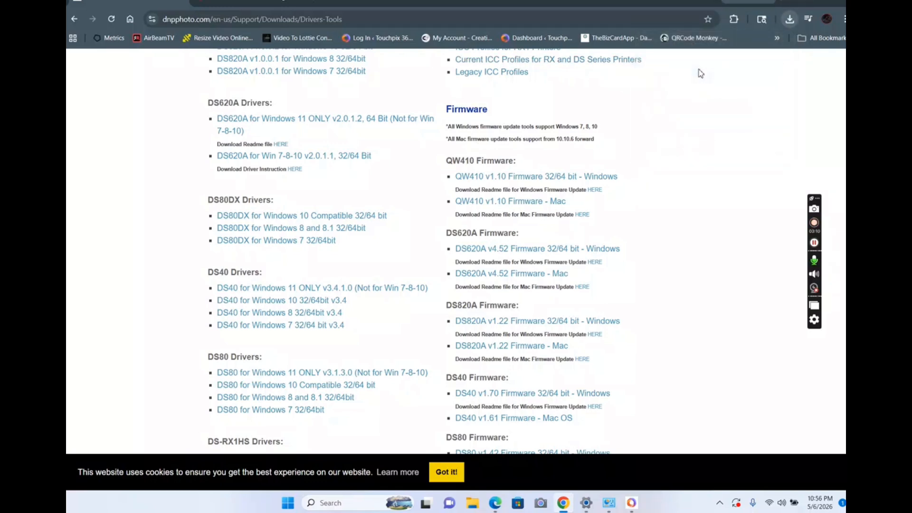
left_click(794, 7)
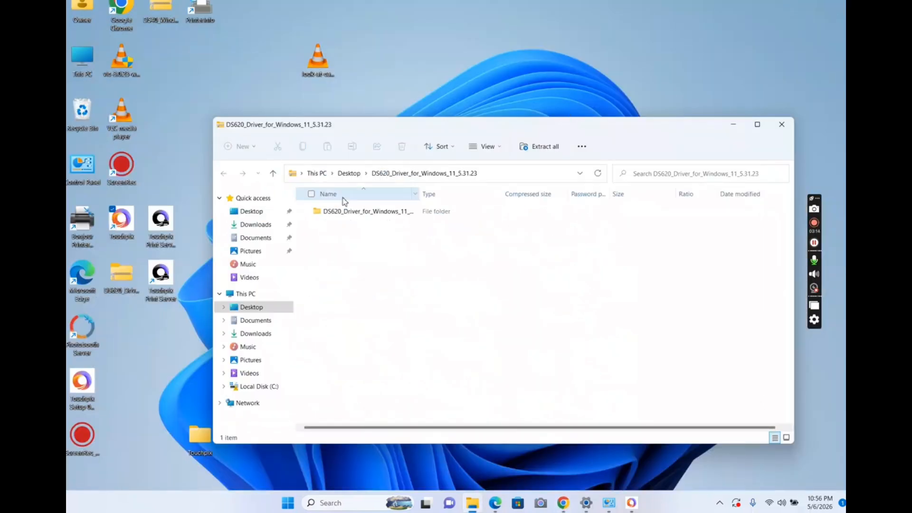
left_click_drag(347, 216, 414, 78)
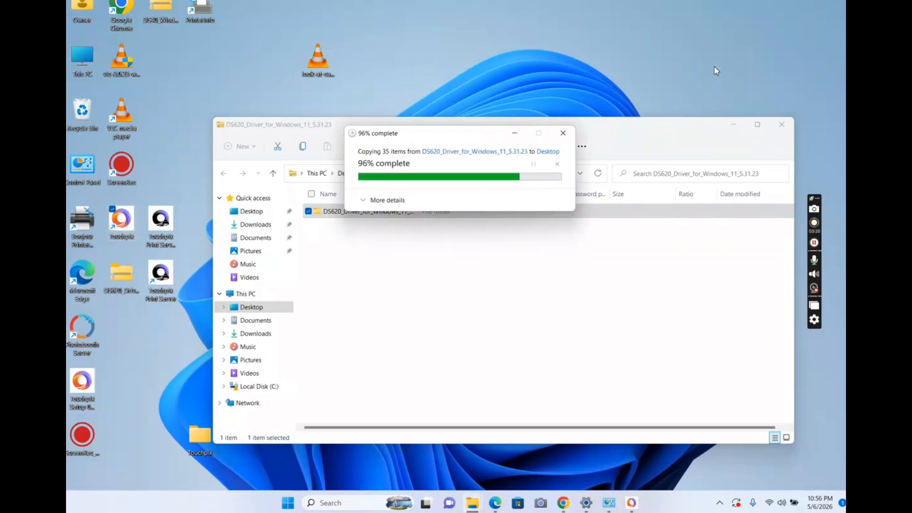
left_click(733, 125)
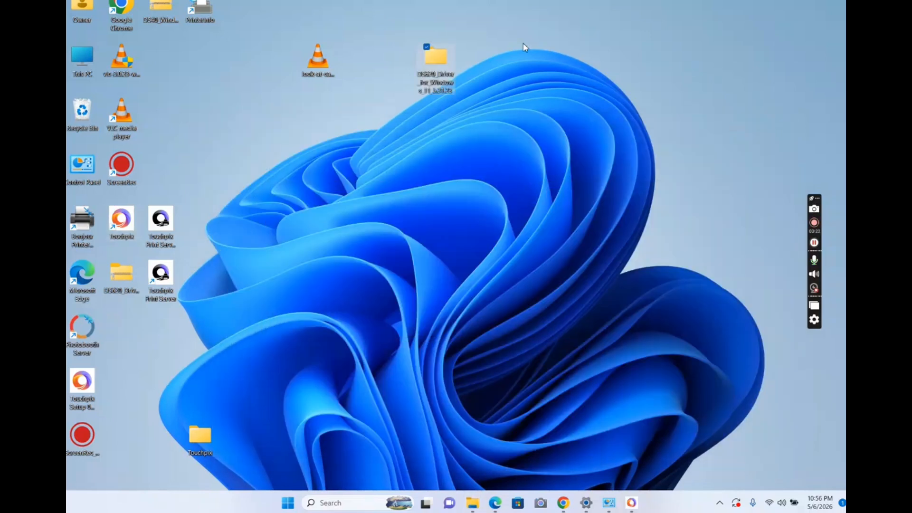
- Run DriverInstall from the extracted DP-DS620_Driver for Windows 11 folder and allow it despite the unverified publisher
double_click(442, 59)
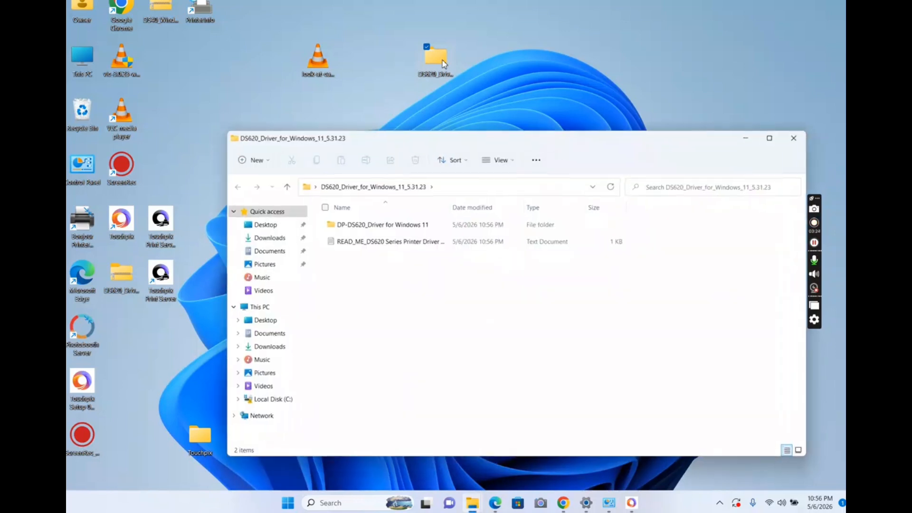
double_click(362, 227)
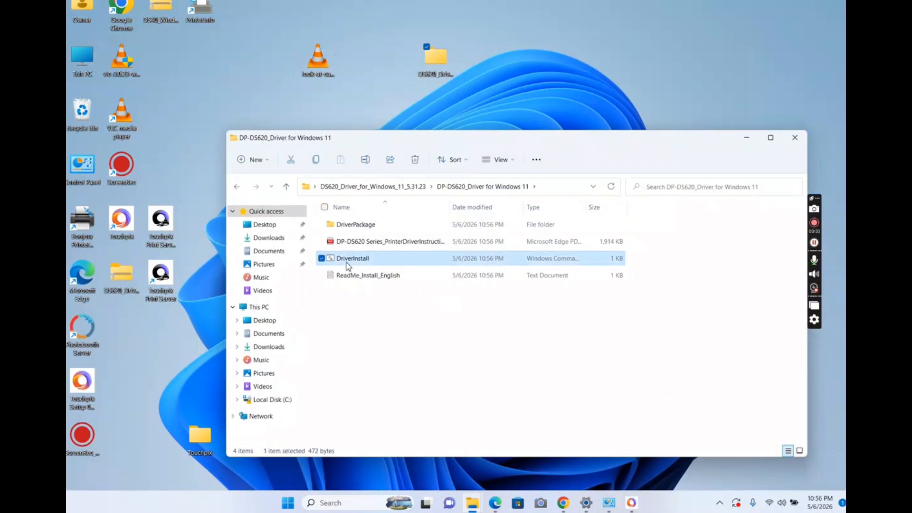
double_click(347, 262)
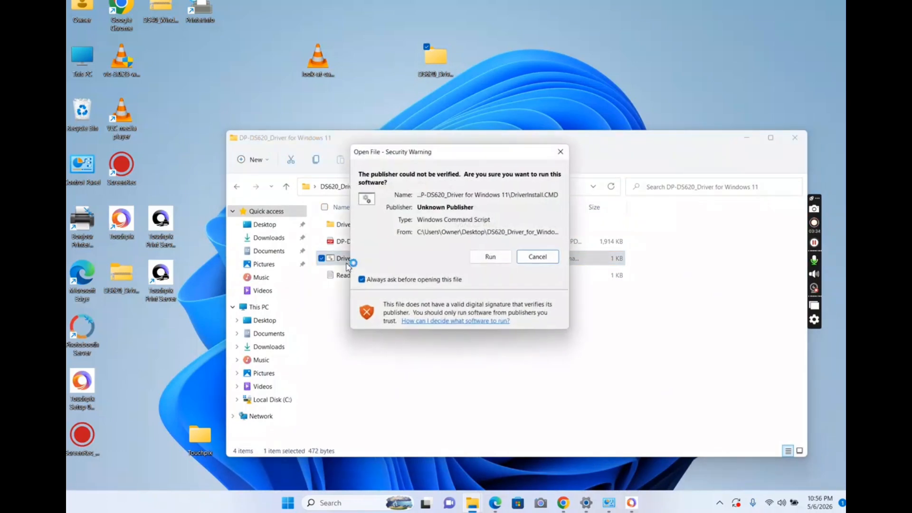
left_click(482, 255)
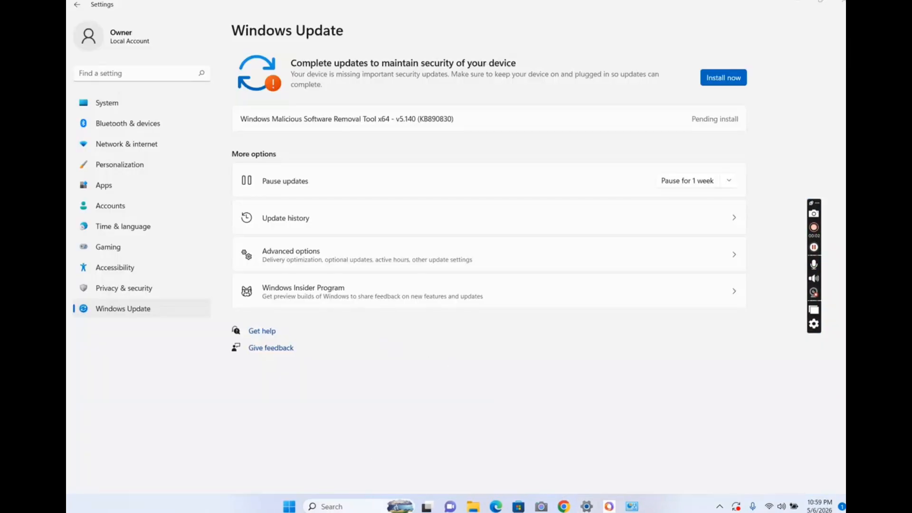
- Open Control Panel and go to Devices and Printers under Hardware and Sound
left_click(328, 507)
type("contro")
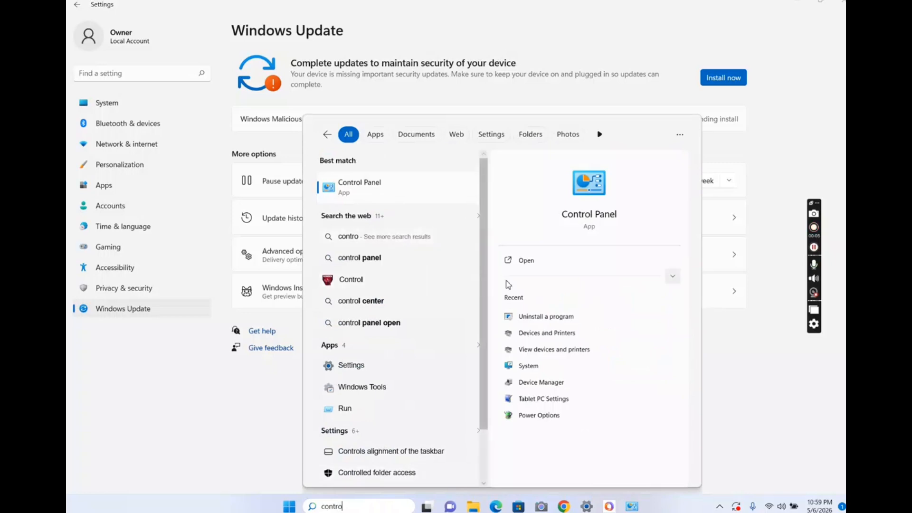
left_click(524, 261)
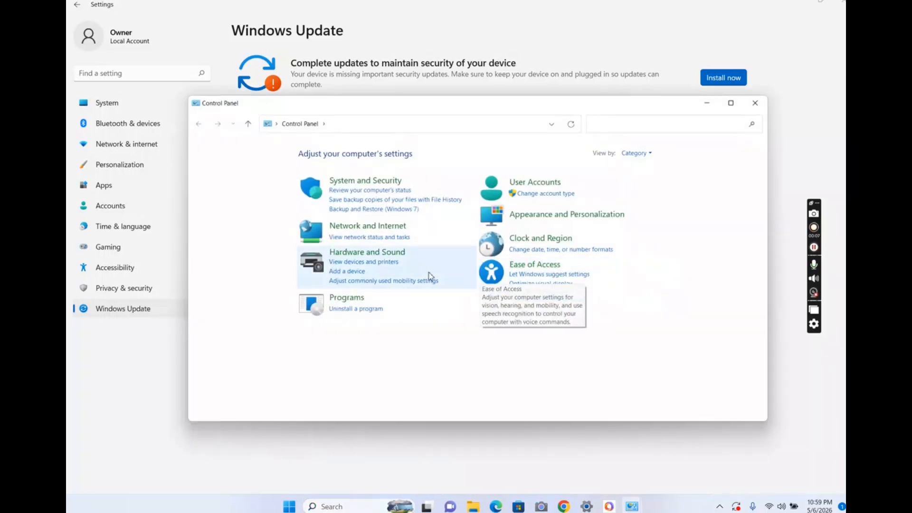
left_click(374, 258)
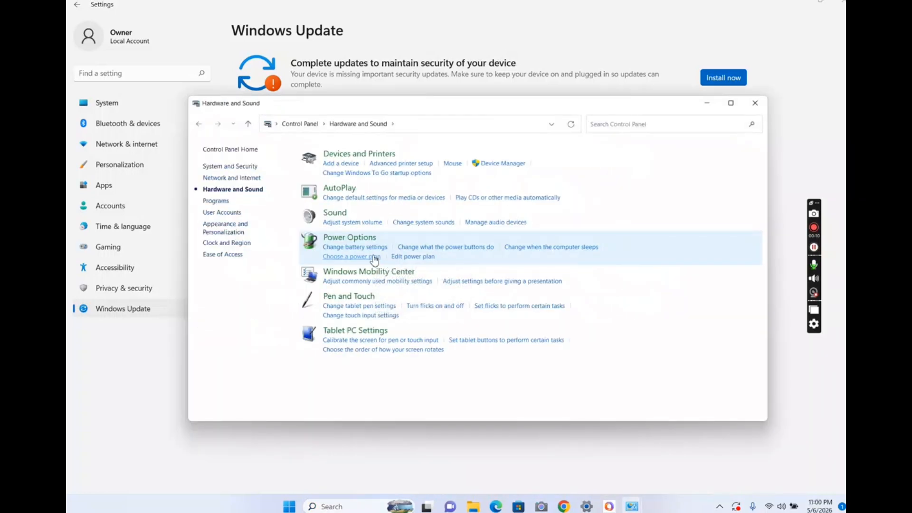
left_click(370, 155)
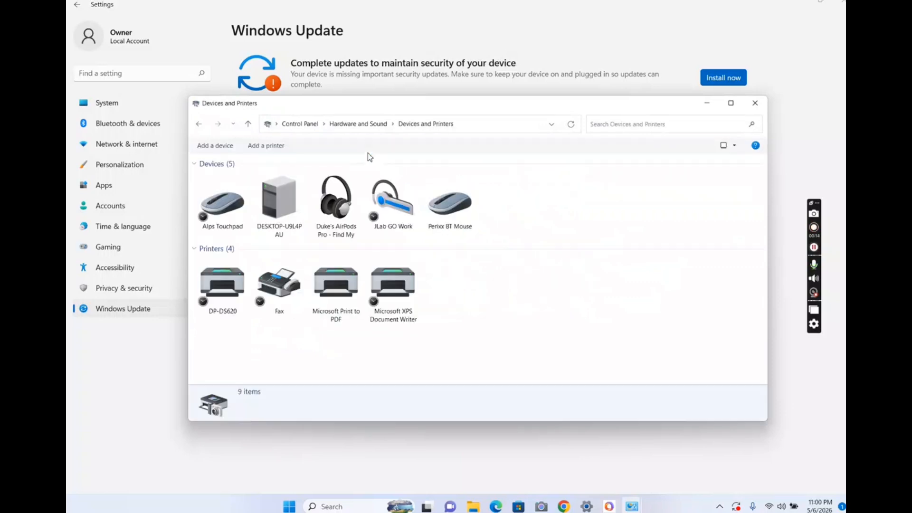
- Set the DP-DS620 as the default printer
left_click(224, 288)
right_click(223, 288)
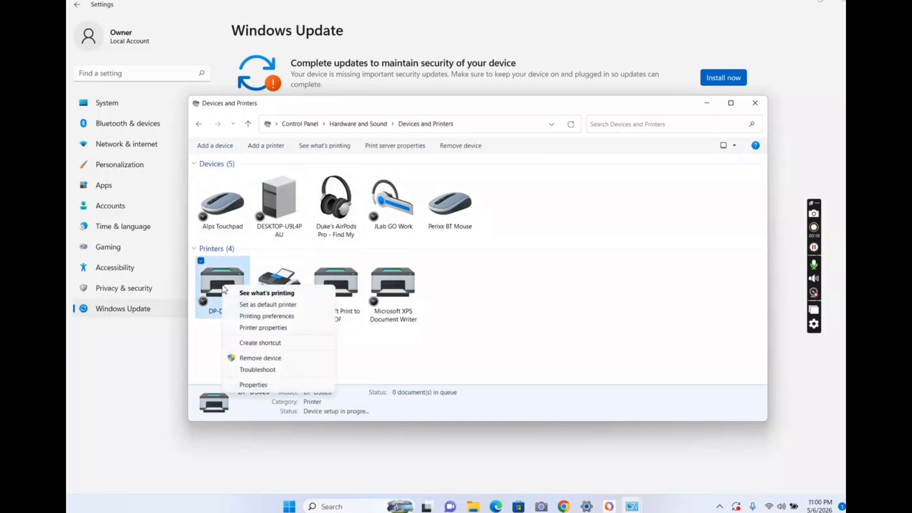
left_click(245, 305)
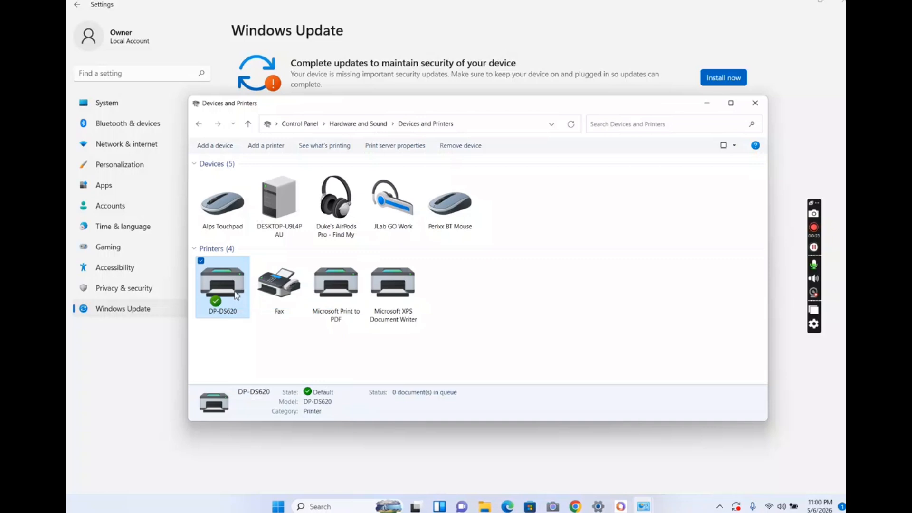
- Check which port the DP-DS620 is assigned to in its printer properties, then close them
right_click(235, 296)
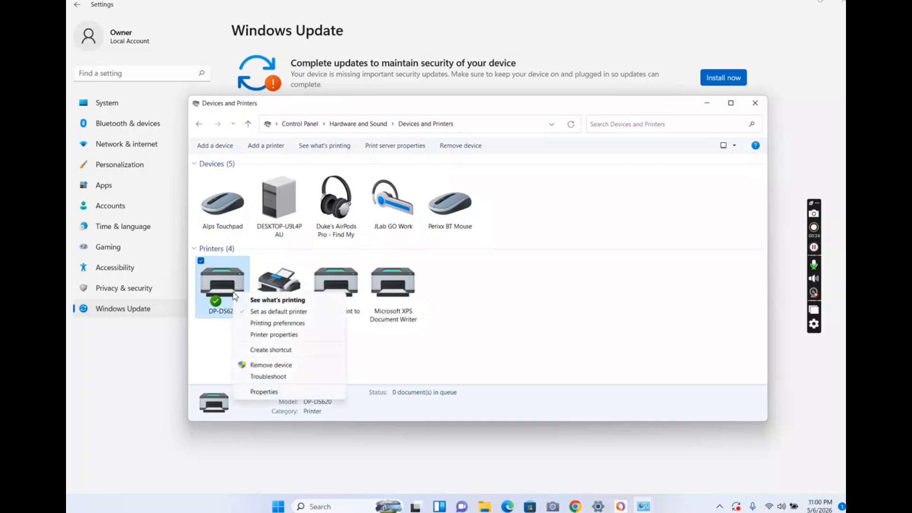
left_click(252, 335)
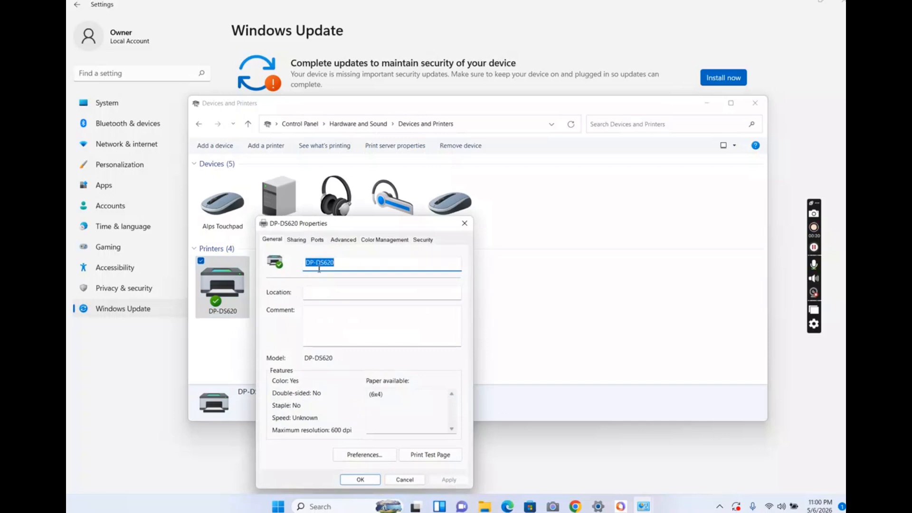
left_click(317, 240)
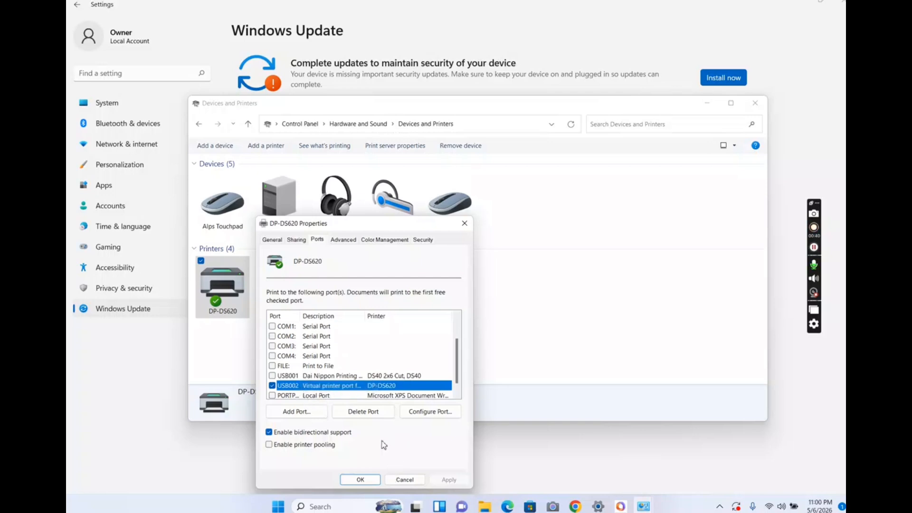
left_click(360, 479)
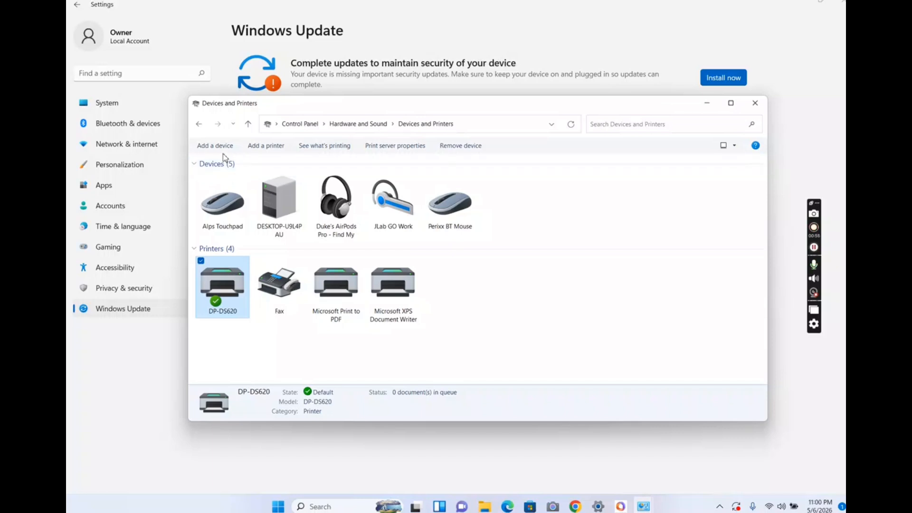
- Start adding a local printer with manual settings, using the existing port USB002 (Virtual printer port for USB)
left_click(251, 151)
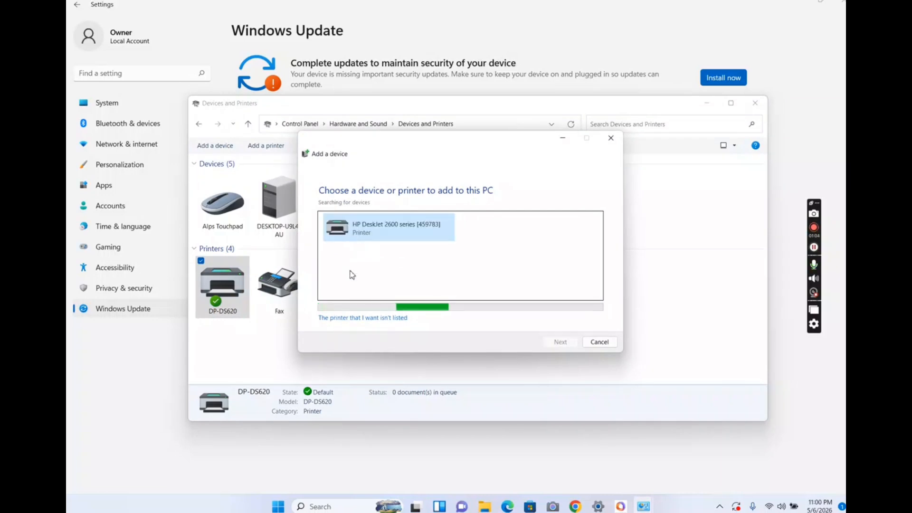
left_click(351, 319)
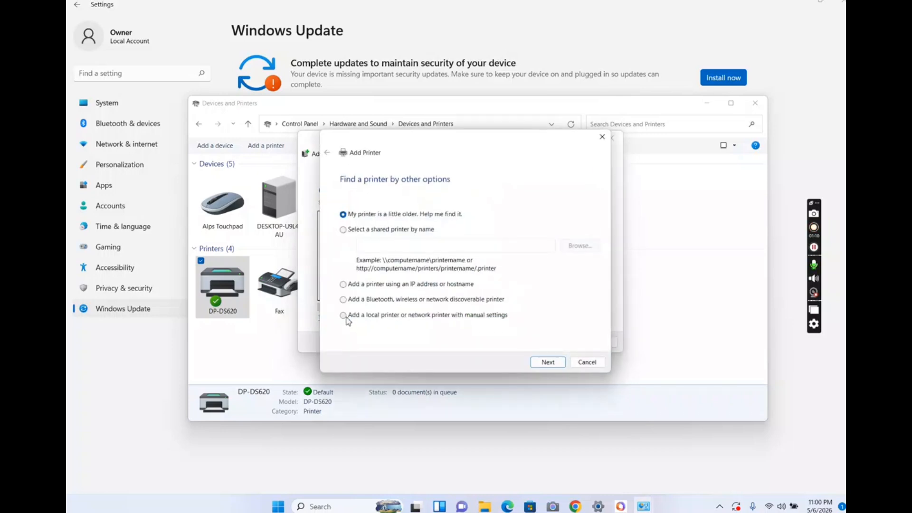
left_click(343, 316)
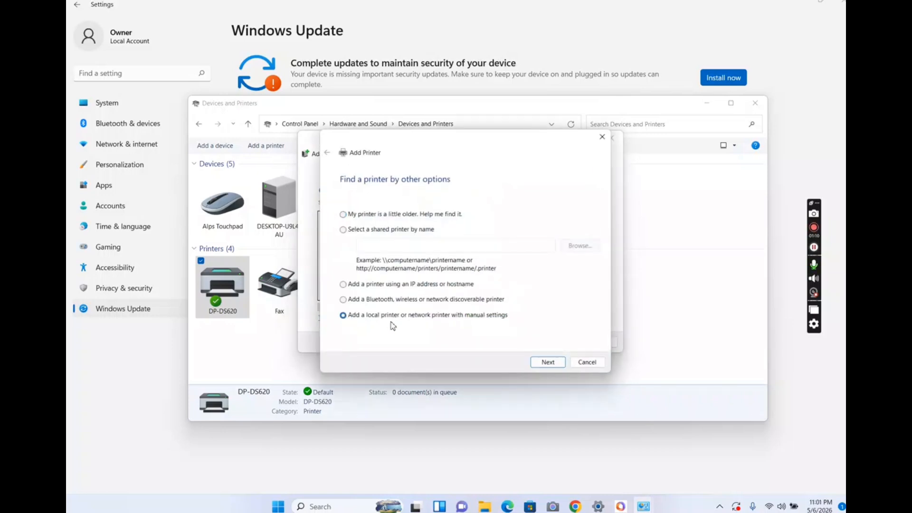
left_click(548, 362)
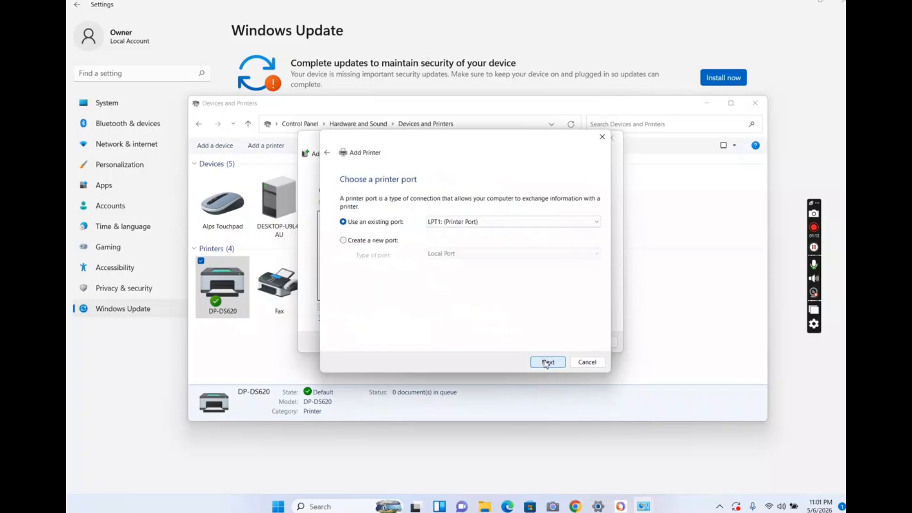
left_click(479, 221)
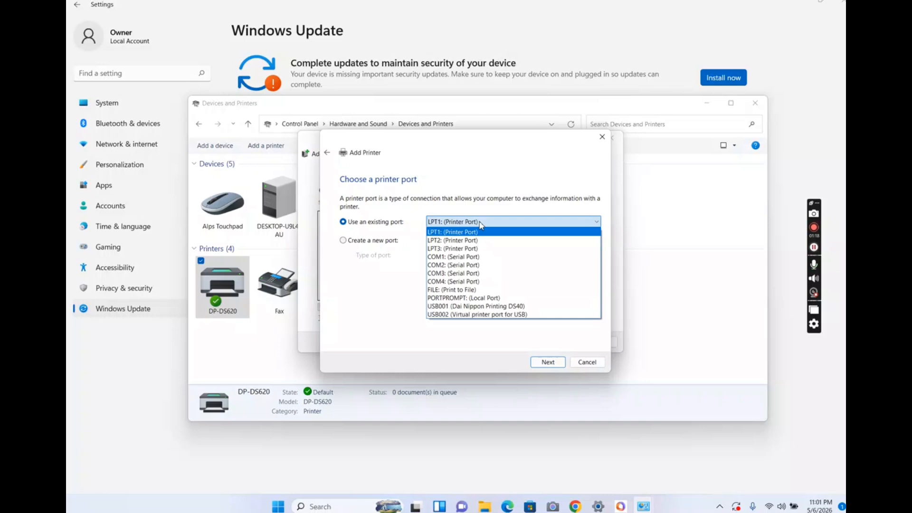
left_click(442, 314)
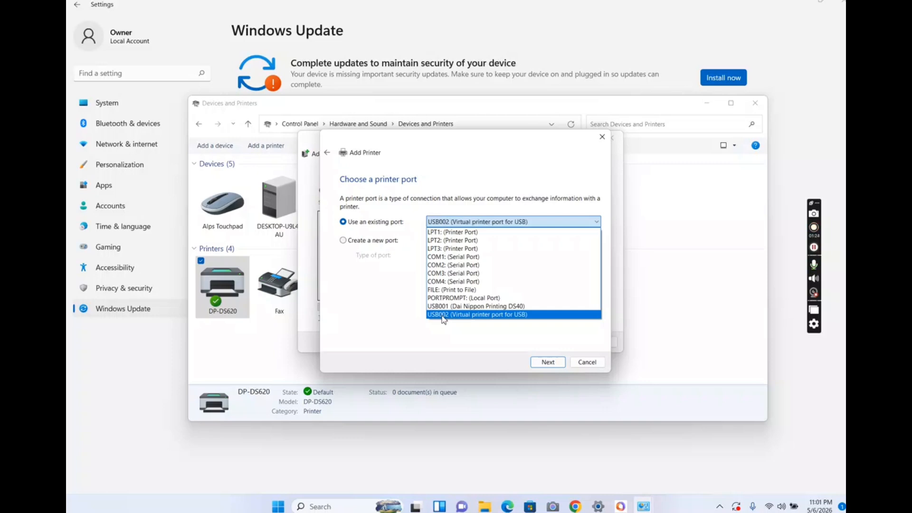
left_click(547, 362)
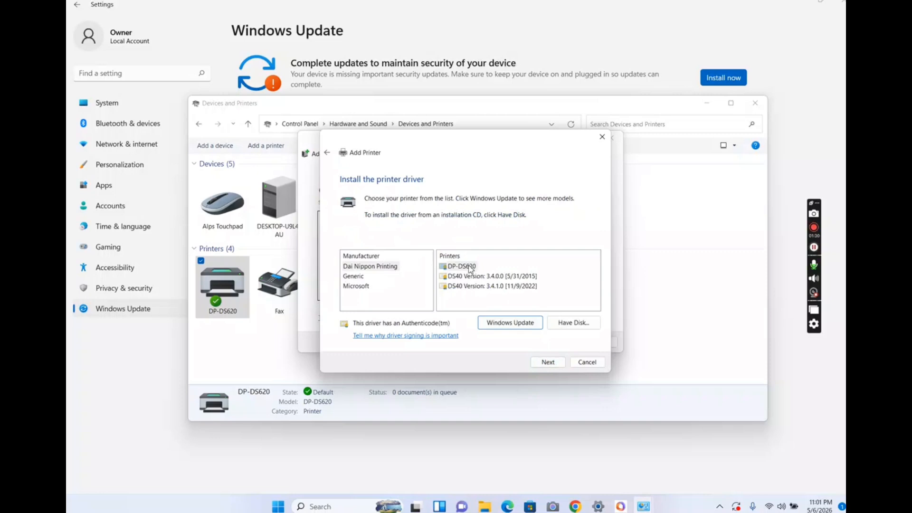
- Choose the Dai Nippon Printing DP-DS620 driver for the new printer and keep the currently installed version
left_click(470, 266)
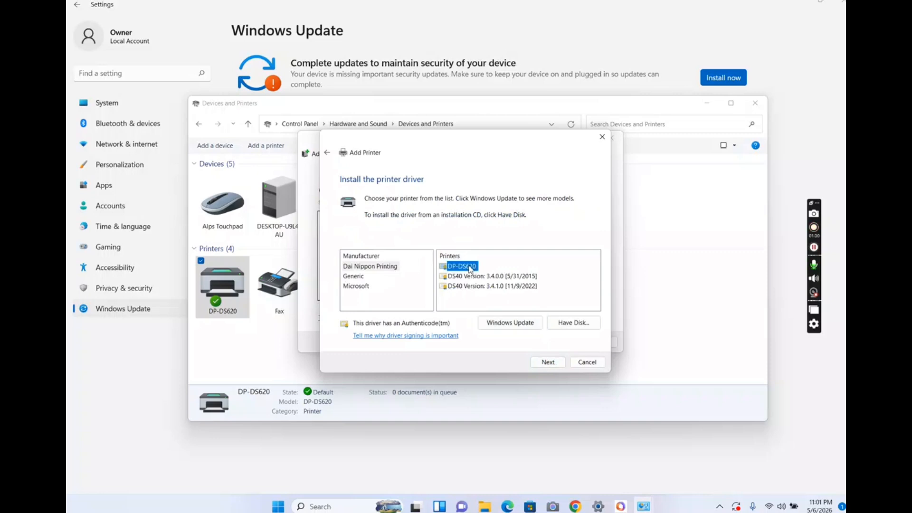
left_click(548, 364)
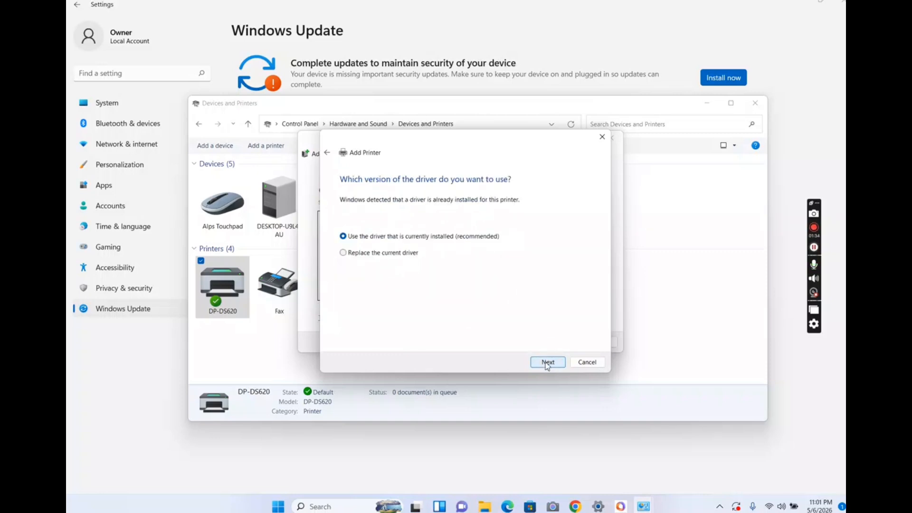
left_click(547, 363)
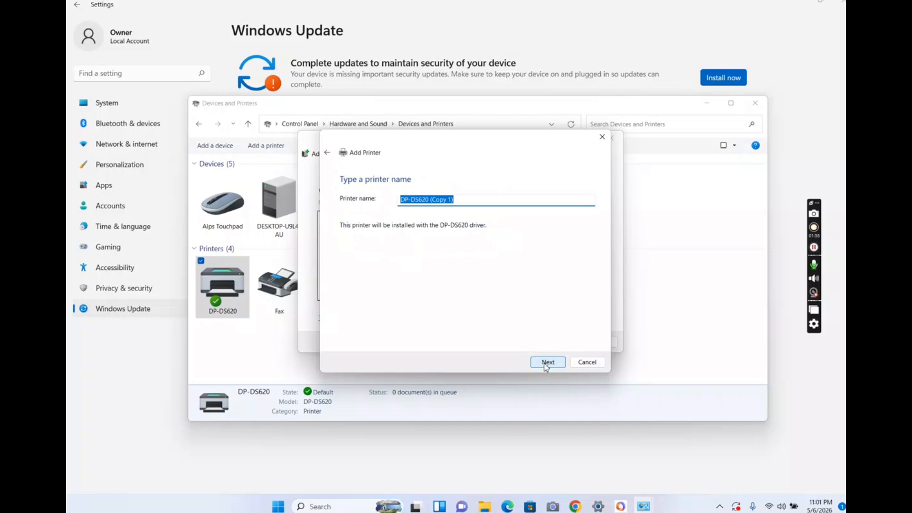
- Name the new printer DP-DS620 2inch and finish adding it without making it the default printer
key("Right")
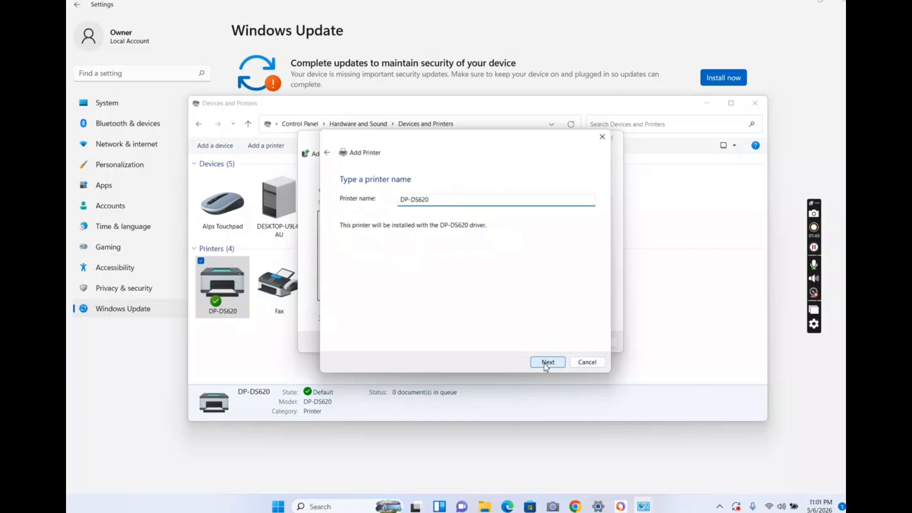
type("2inch")
left_click(546, 364)
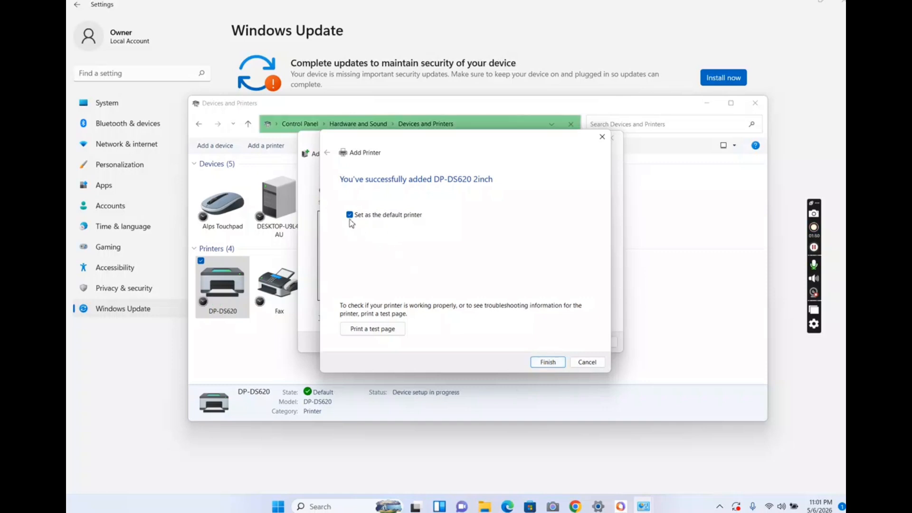
left_click(349, 217)
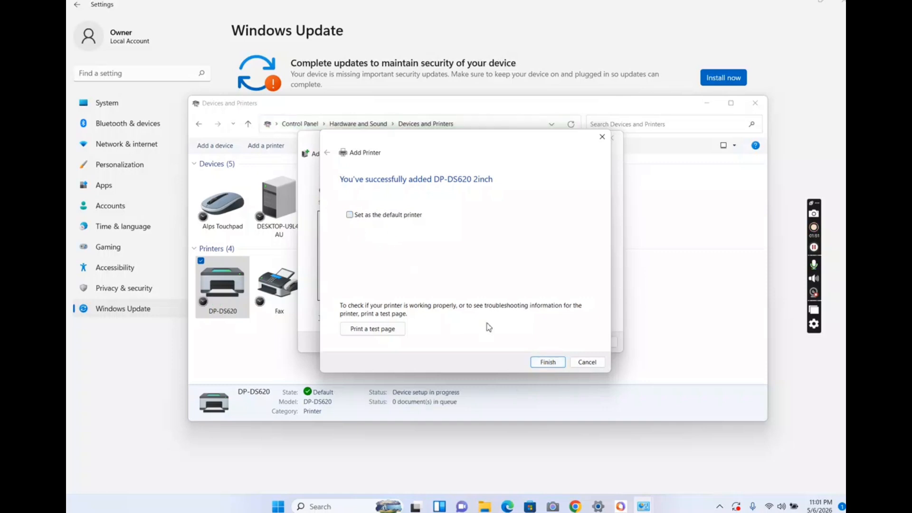
left_click(548, 364)
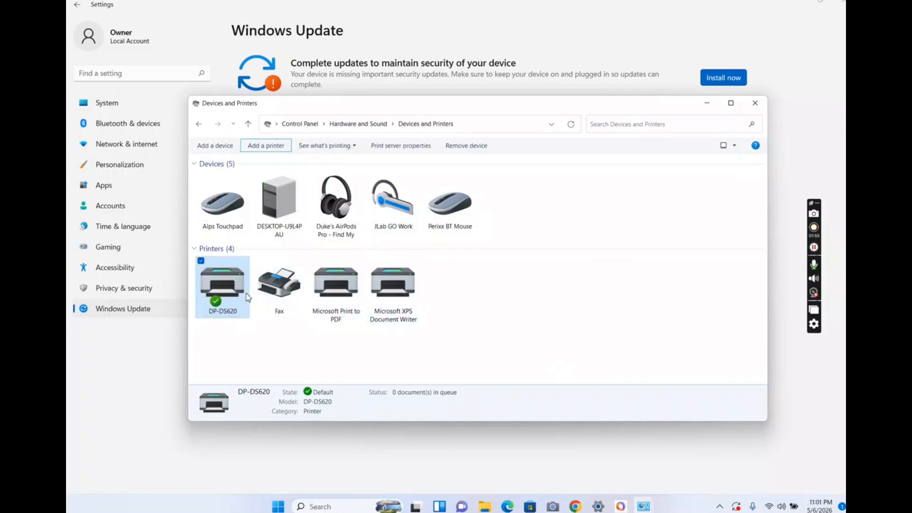
- Open the printing preferences of the DP-DS620 2inch printer
right_click(230, 296)
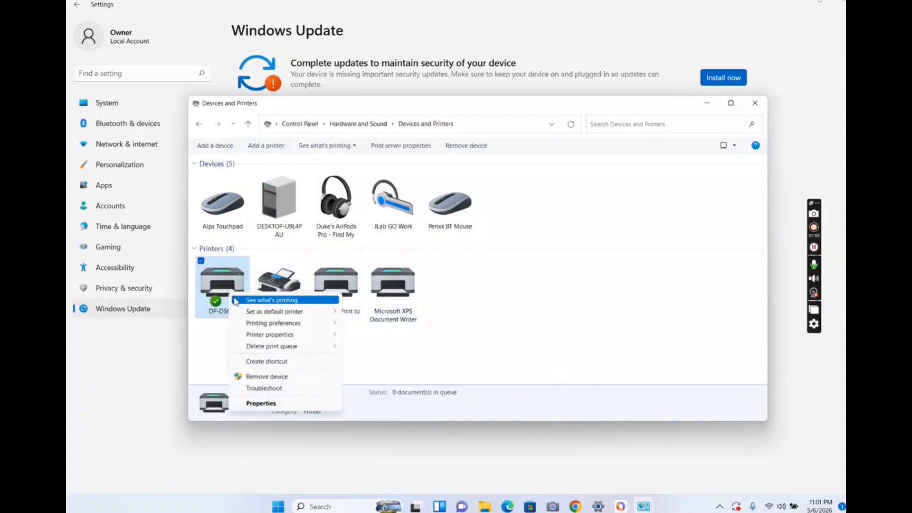
left_click(213, 346)
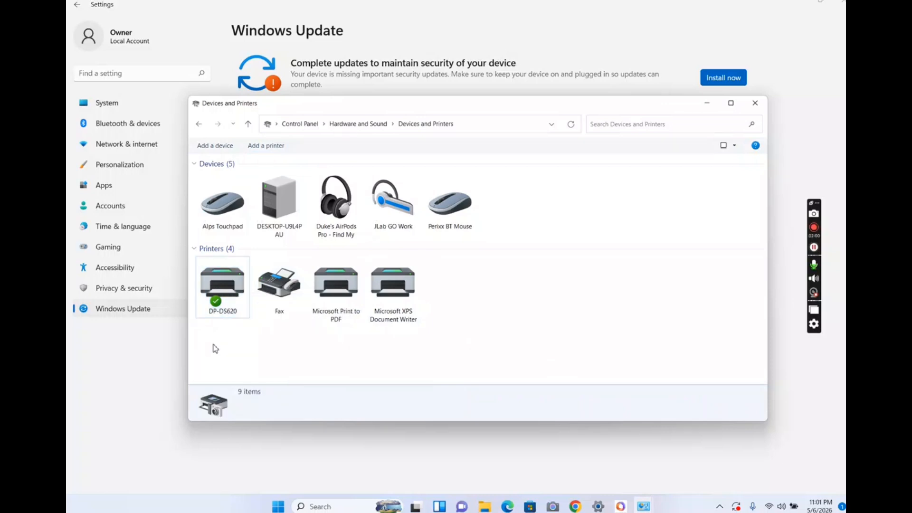
left_click(227, 293)
right_click(227, 293)
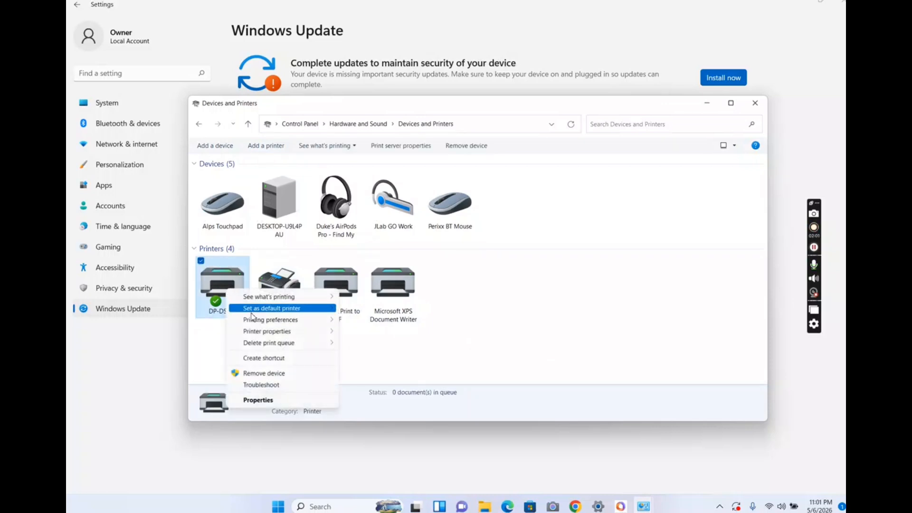
mouse_move(260, 341)
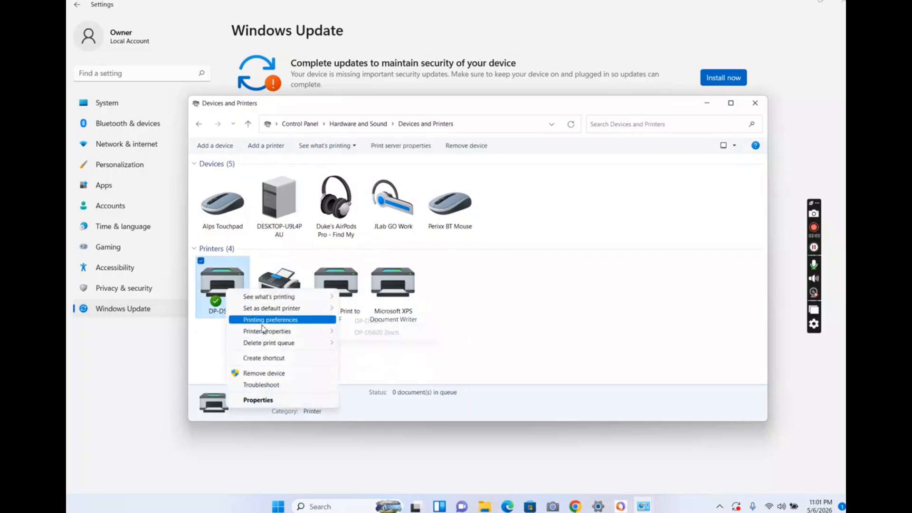
mouse_move(262, 325)
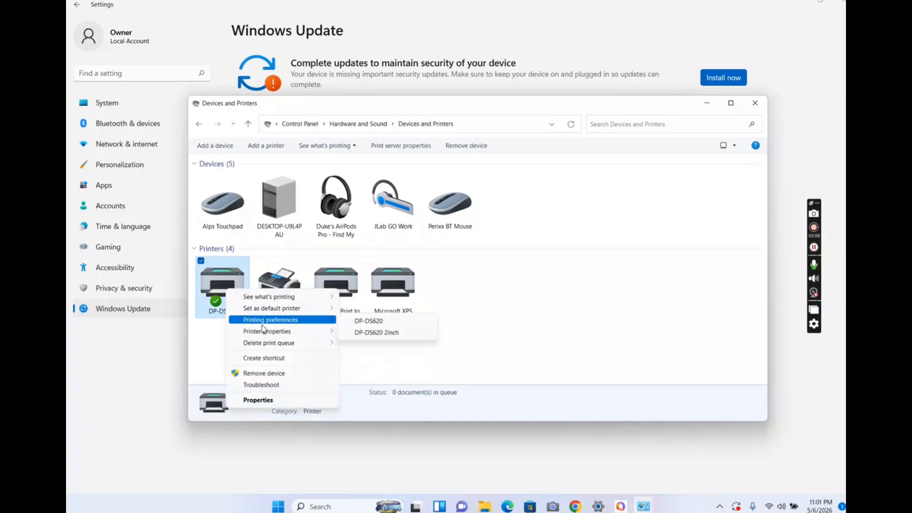
left_click(375, 332)
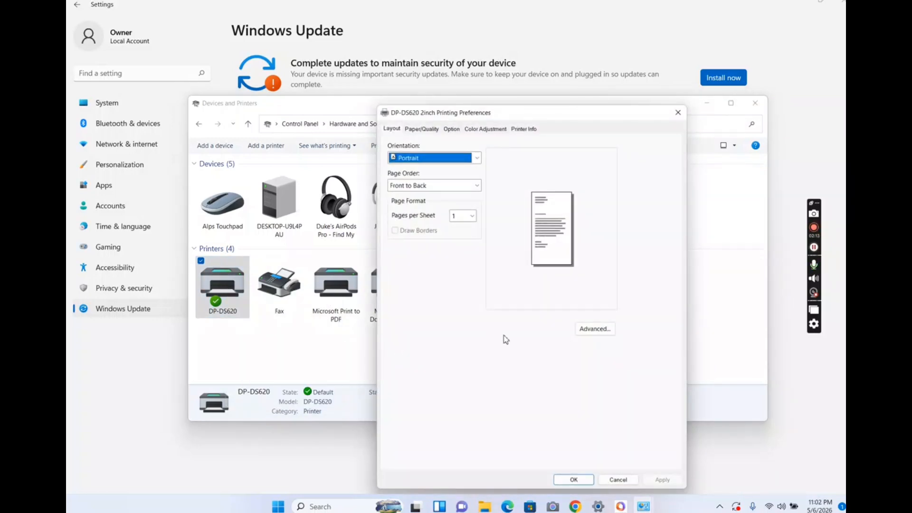
- Set 2inch cut to Enable in the advanced options of the DP-DS620 2inch printer and apply the change
left_click(595, 330)
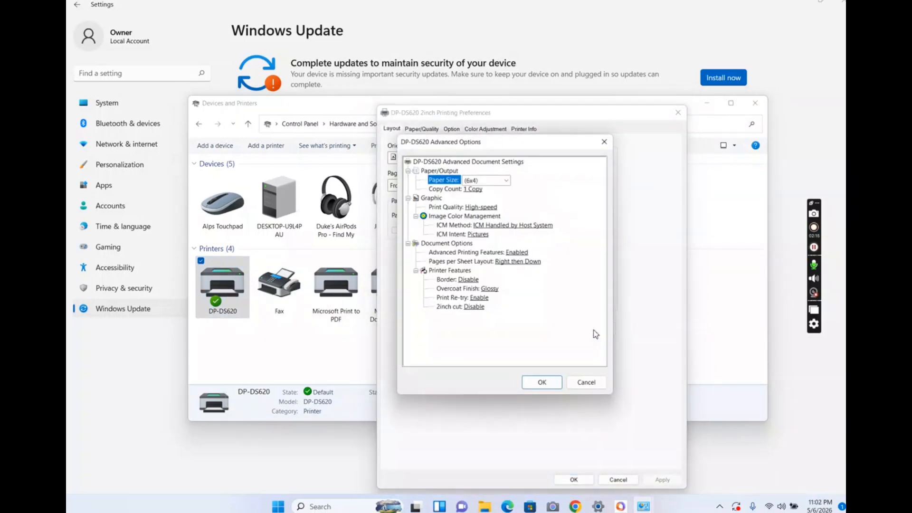
left_click(474, 307)
left_click(477, 309)
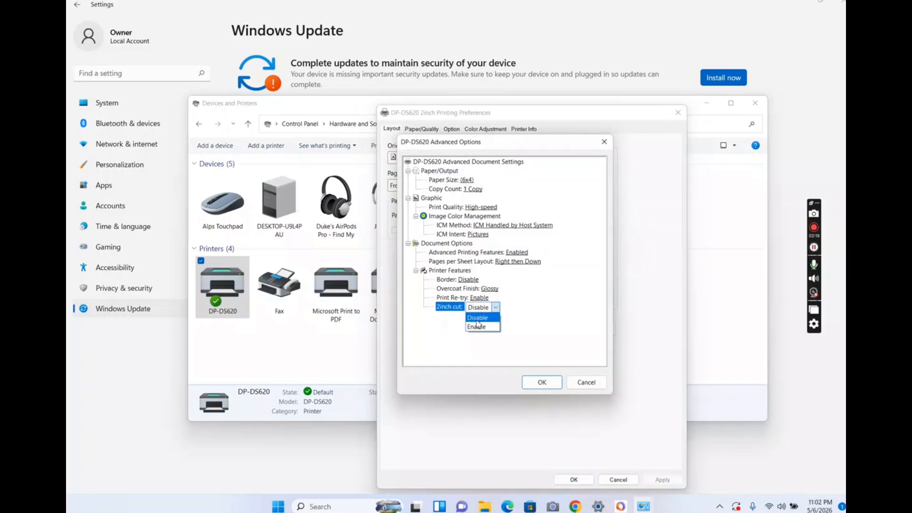
left_click(477, 327)
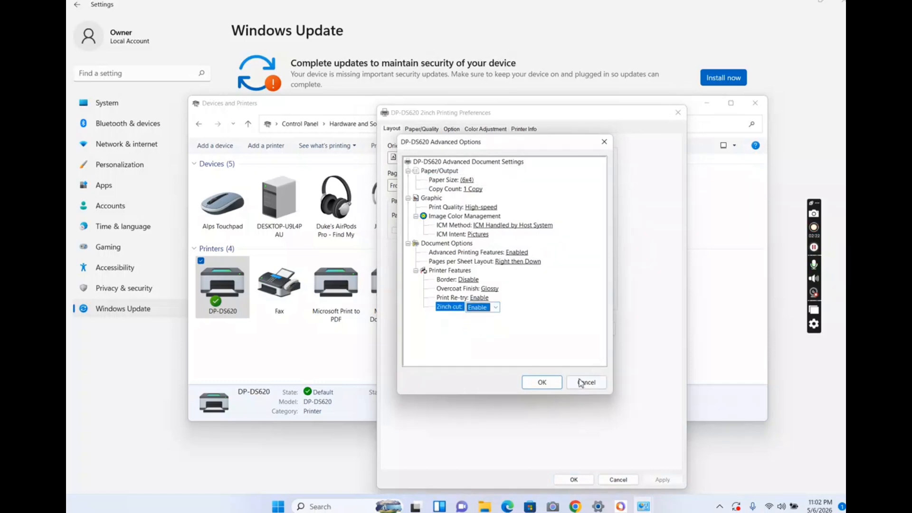
left_click(541, 381)
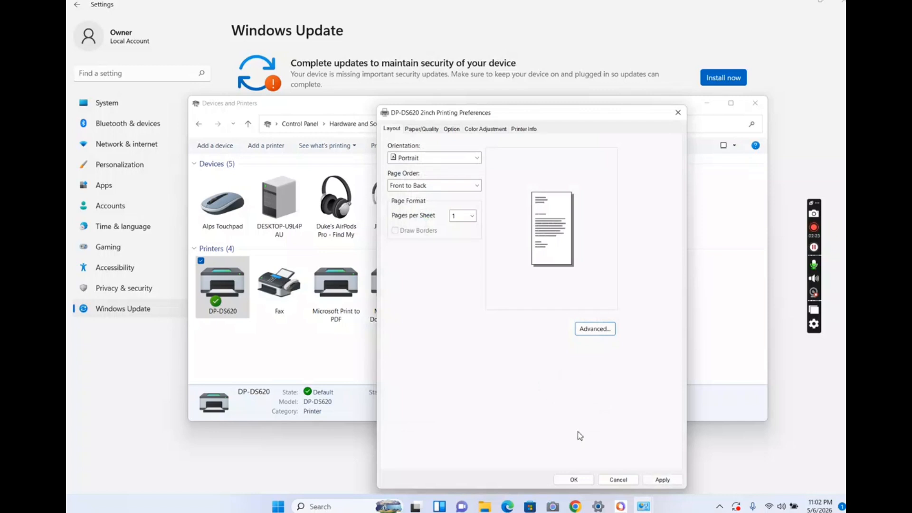
left_click(664, 480)
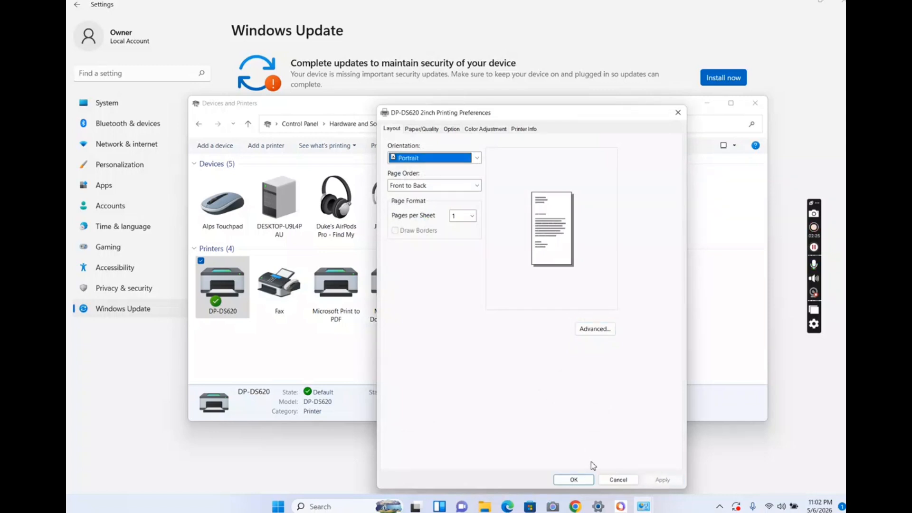
- Accept the printing preferences of the DP-DS620 2inch printer and close the Devices and Printers window
left_click(574, 481)
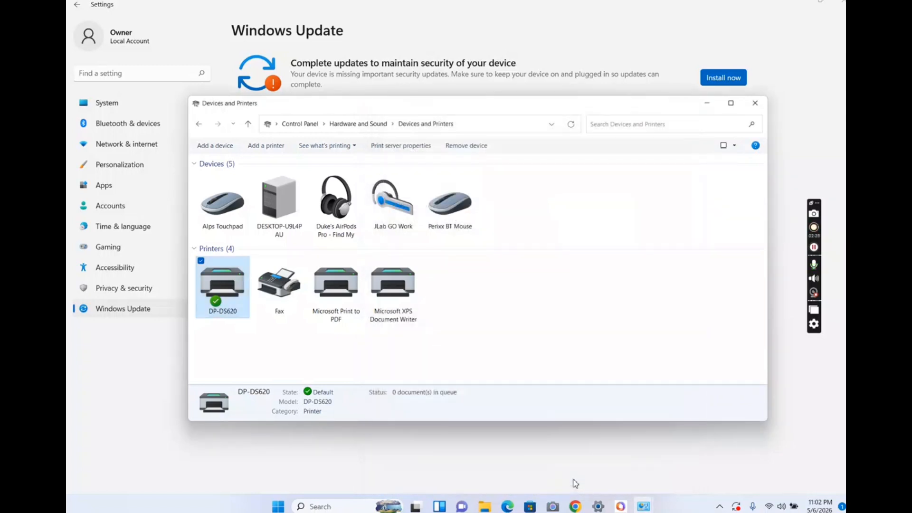
left_click(755, 105)
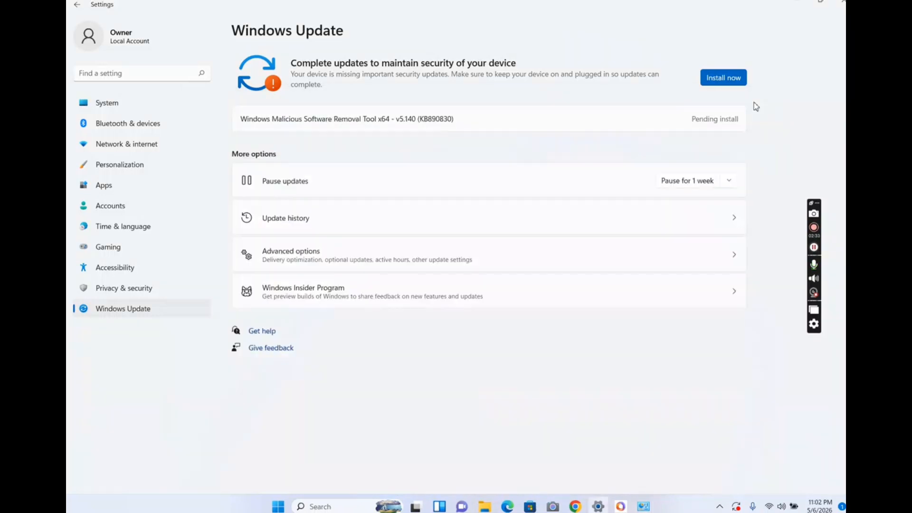
- Switch to Touchpix and open the Printing settings of the EASTER PC TEST 2026 event
left_click(620, 506)
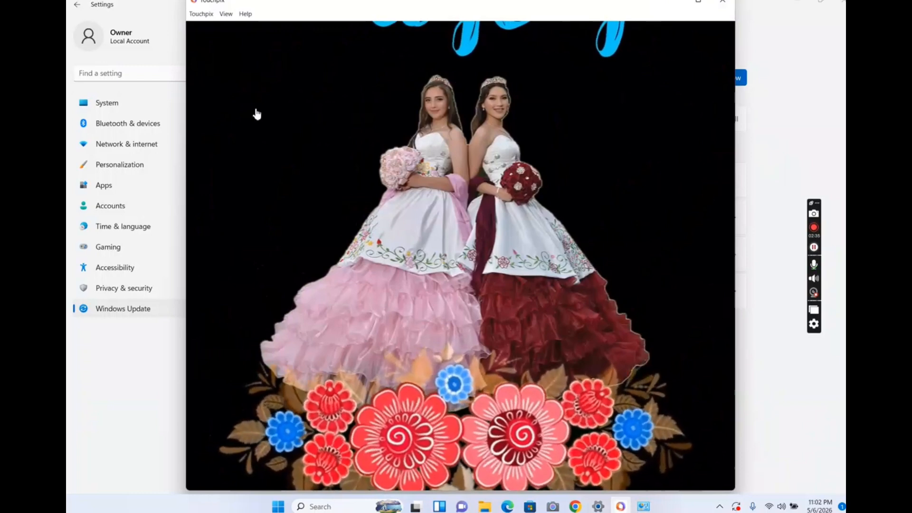
left_click(233, 69)
left_click(212, 51)
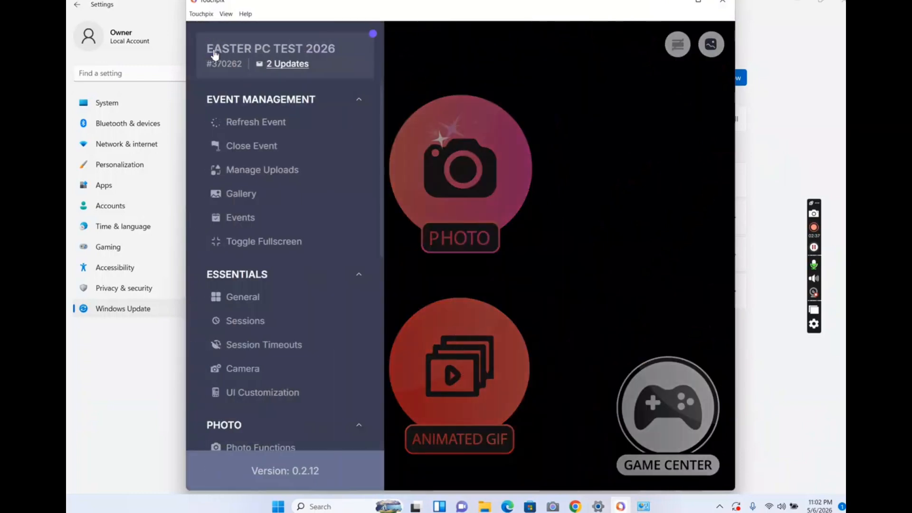
scroll(248, 275, "down", 3)
scroll(249, 278, "down", 5)
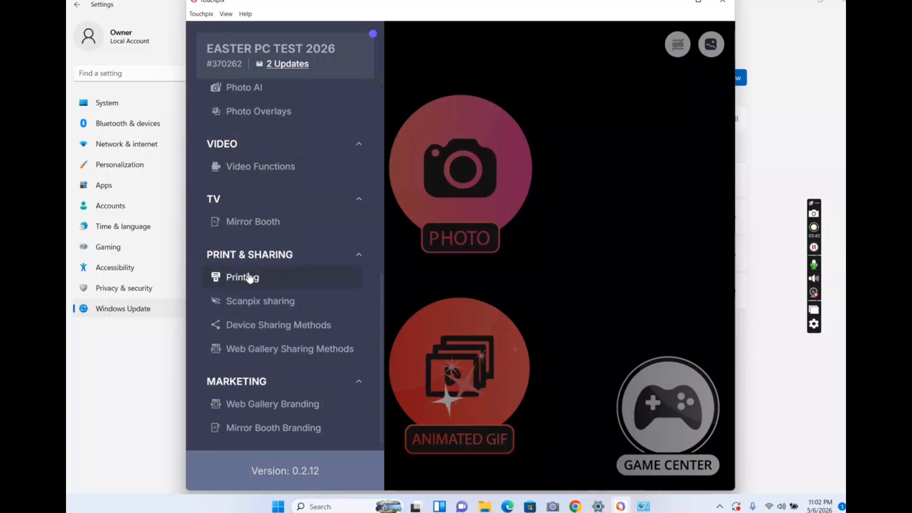
left_click(249, 278)
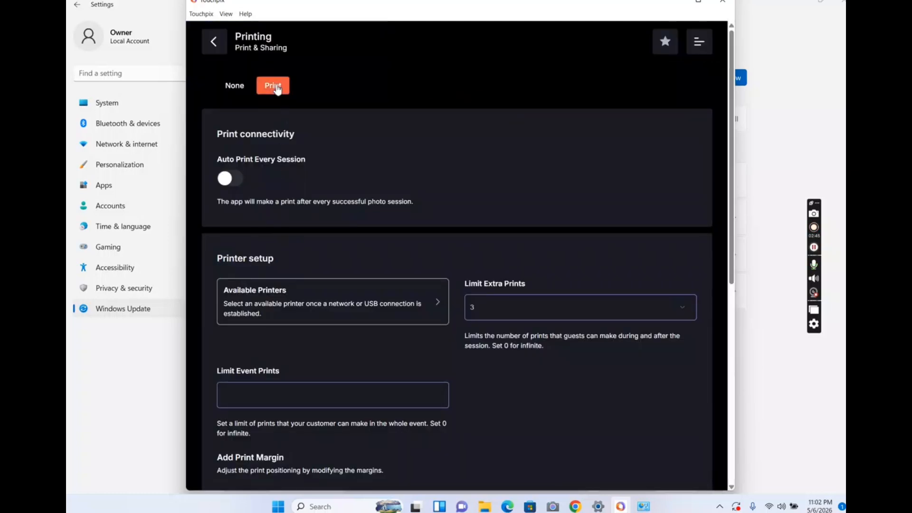
- Choose DP-DS620 as the event's printer and return from the Printing settings to the event's start screen
scroll(338, 285, "down", 1)
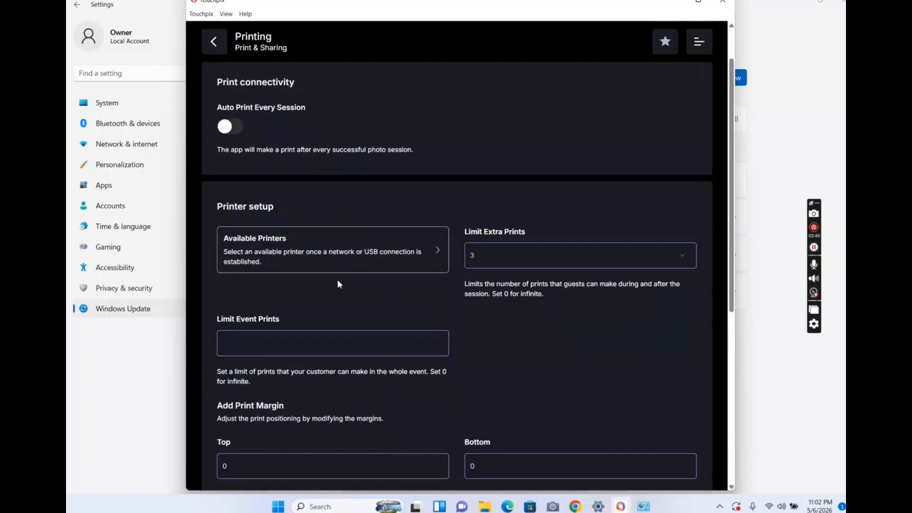
scroll(338, 283, "down", 1)
left_click(354, 232)
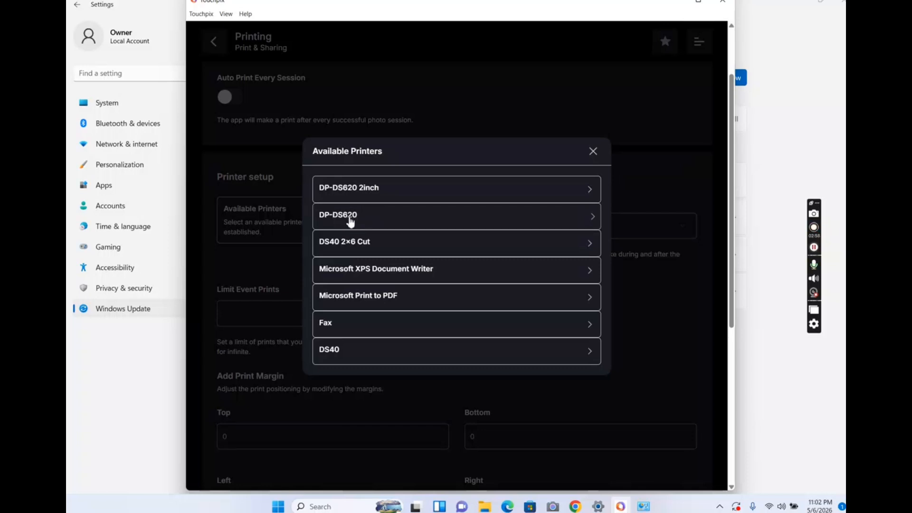
left_click(351, 219)
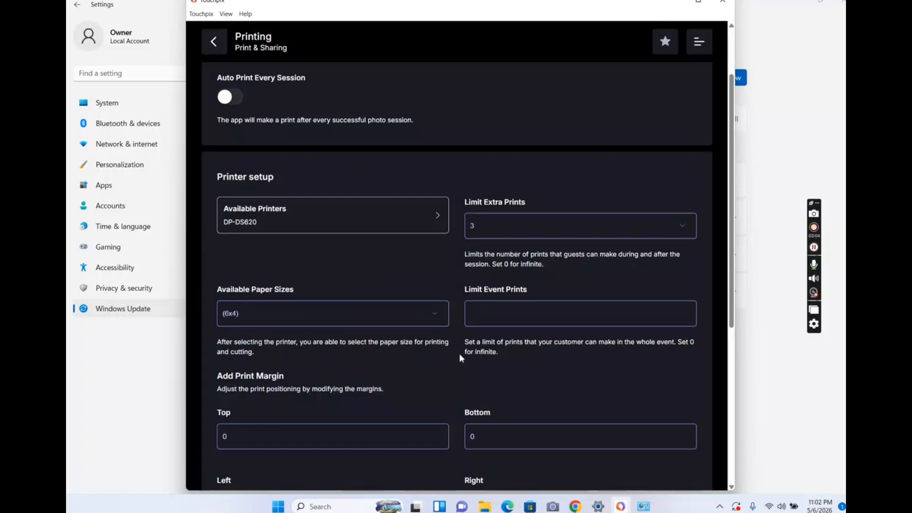
scroll(459, 354, "down", 3)
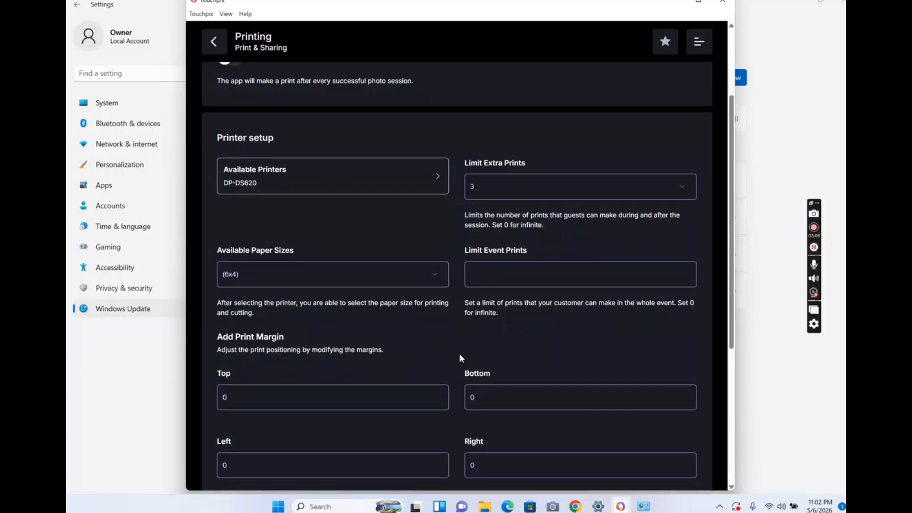
scroll(460, 354, "down", 6)
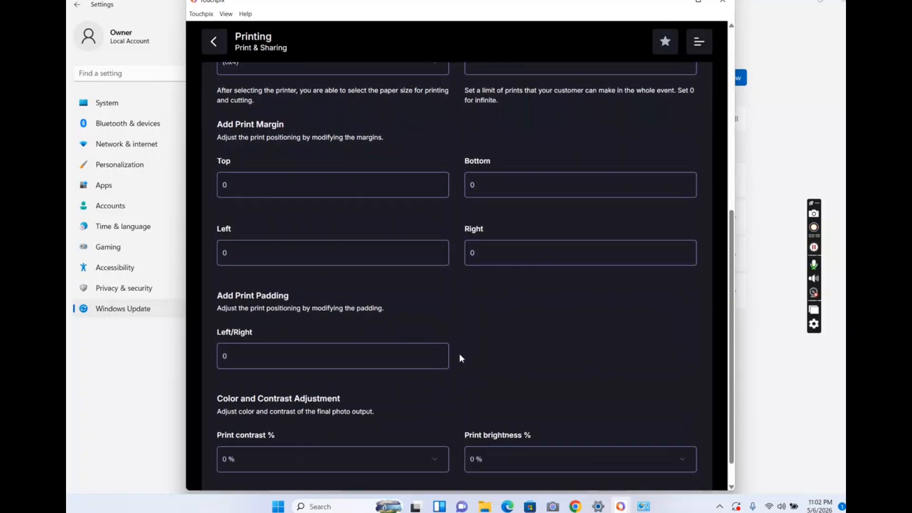
scroll(460, 354, "up", 3)
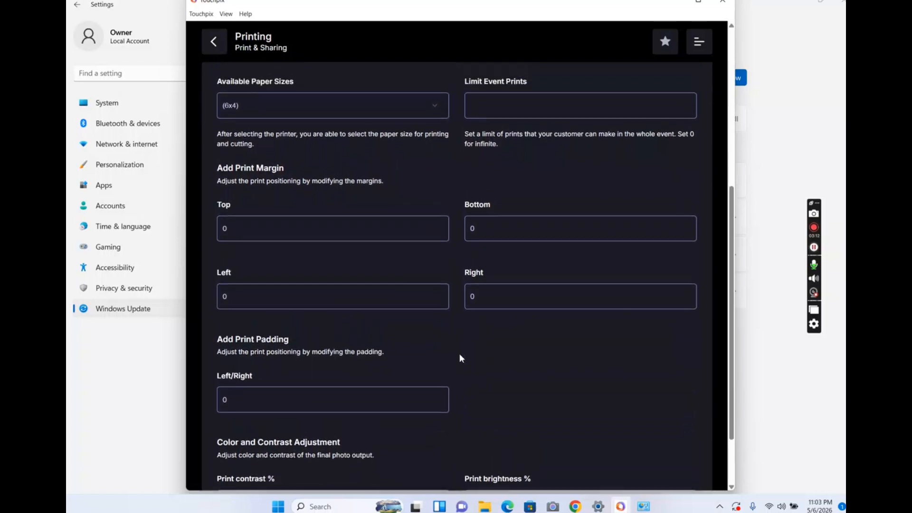
scroll(460, 358, "up", 2)
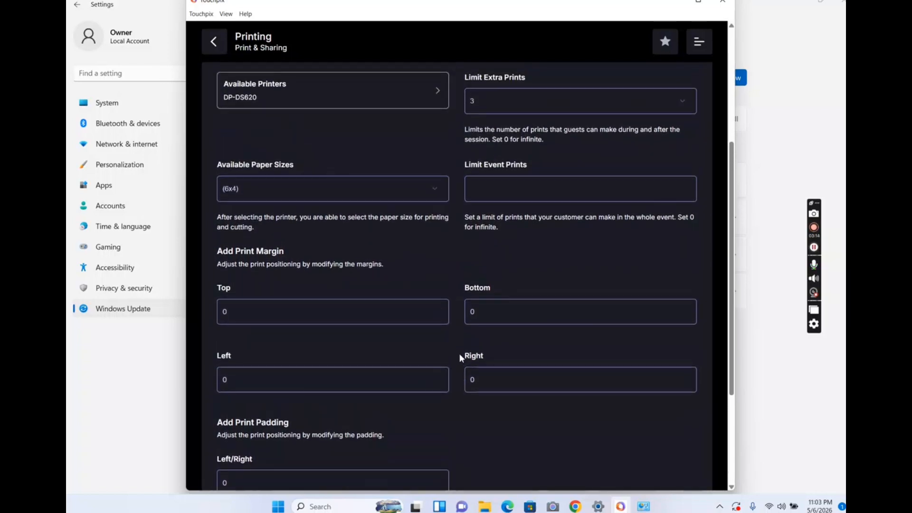
scroll(460, 355, "up", 1)
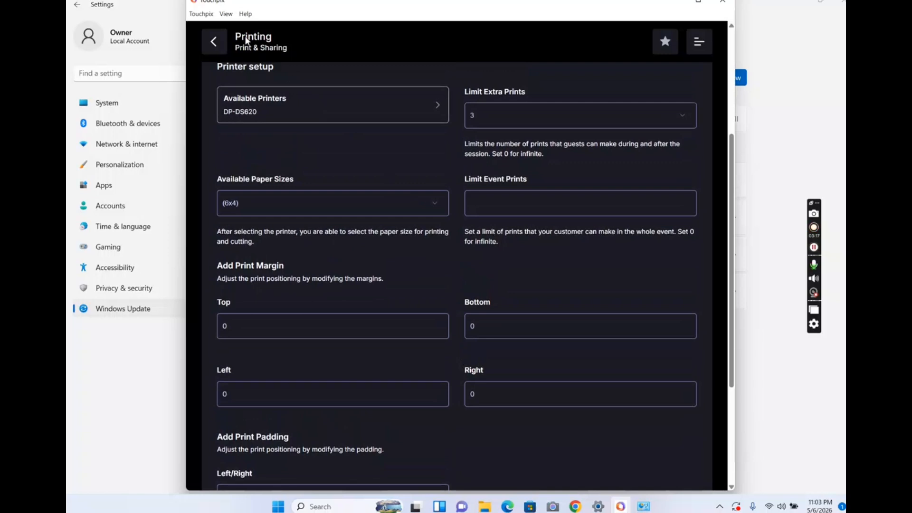
left_click(215, 42)
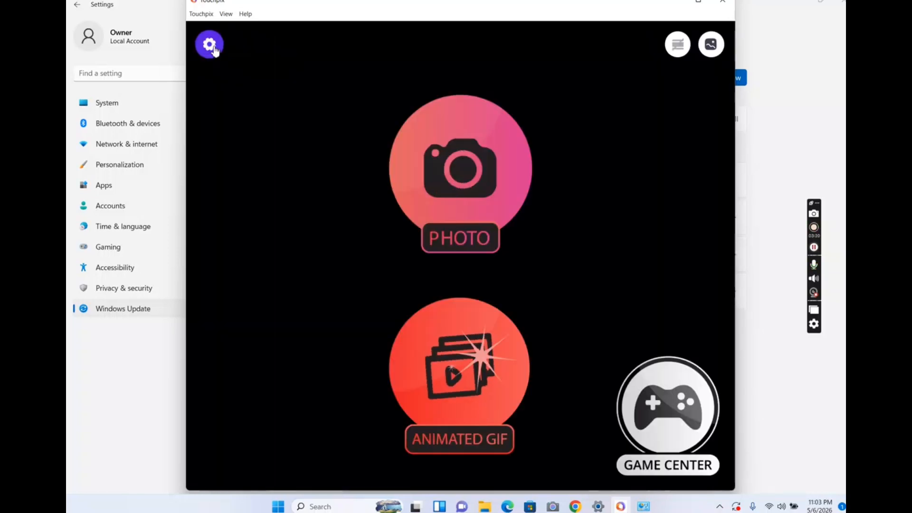
- Connect the World Facing Right webcam in the event's Camera settings and return to the start screen
left_click(210, 44)
left_click(408, 196)
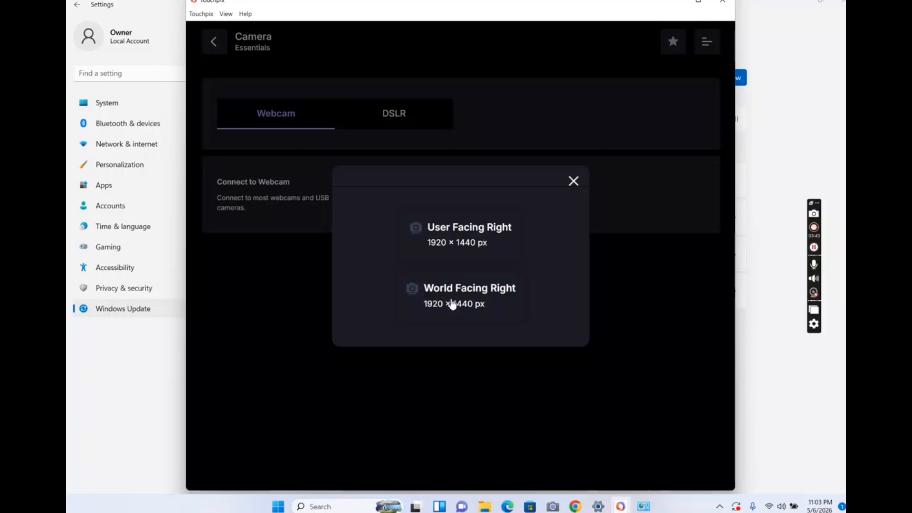
left_click(452, 305)
left_click(214, 42)
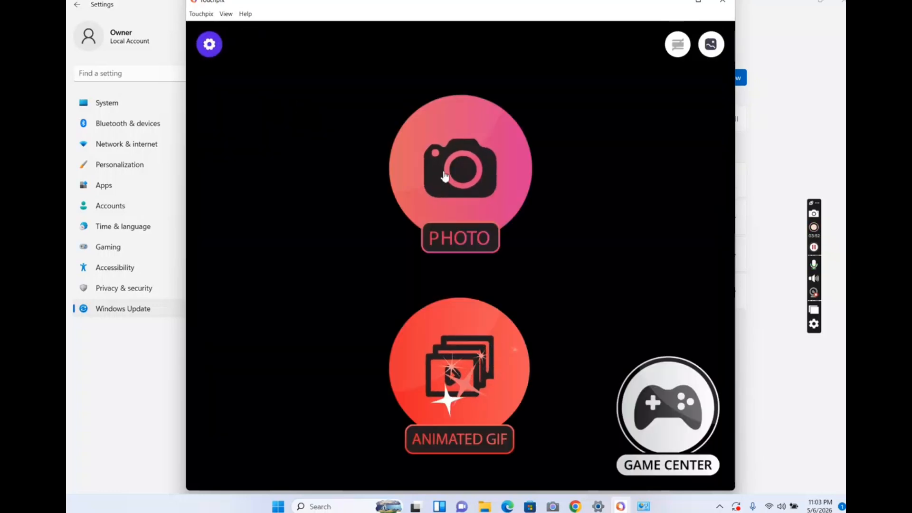
- Run a photo session with one of the templates, confirm the shots and finish at the sharing screen
left_click(444, 176)
left_click(424, 196)
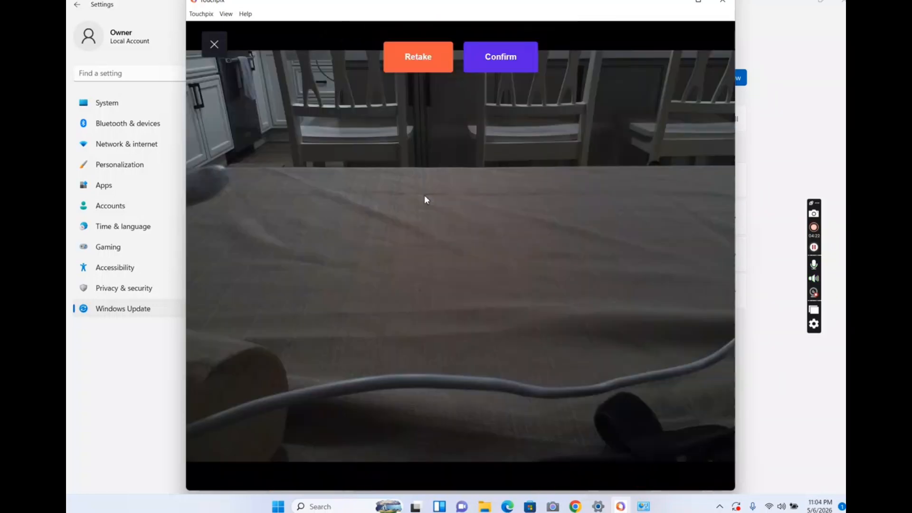
left_click(495, 60)
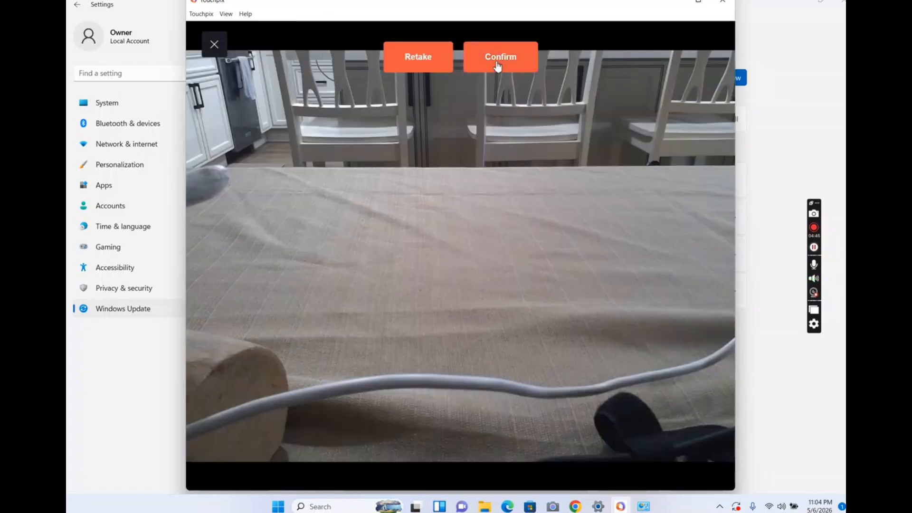
left_click(494, 60)
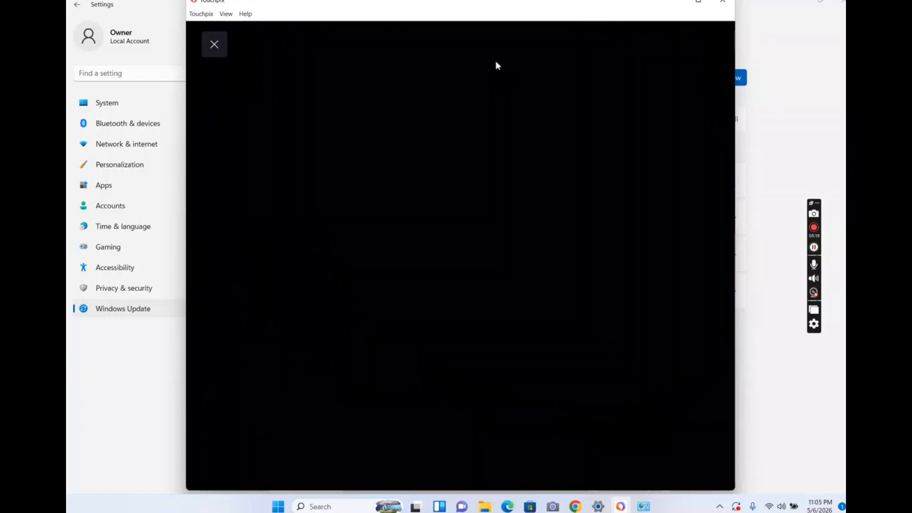
left_click(707, 44)
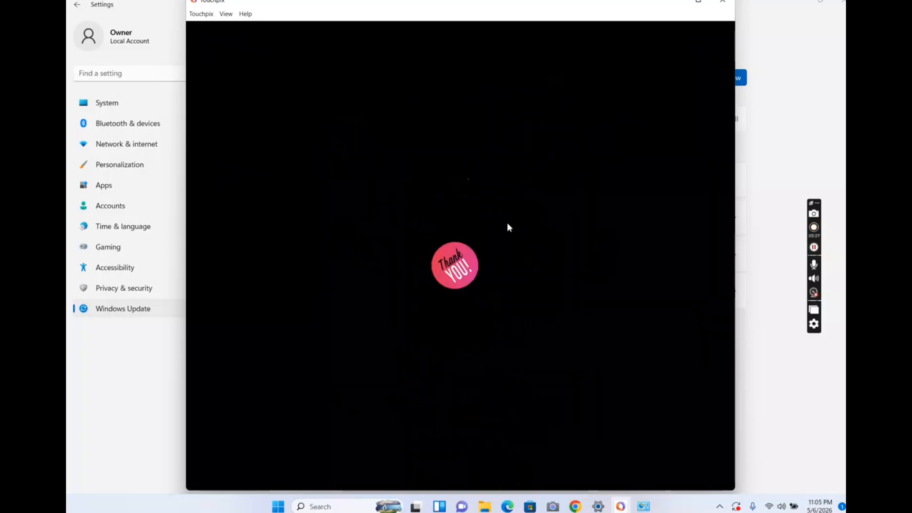
- Start a new photo session with a different template and confirm the captured photo
left_click(449, 161)
left_click(548, 413)
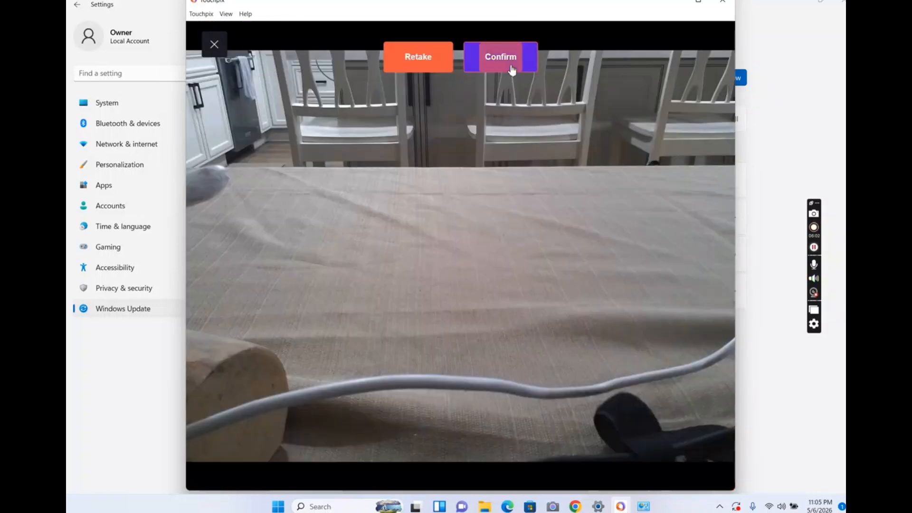
left_click(512, 70)
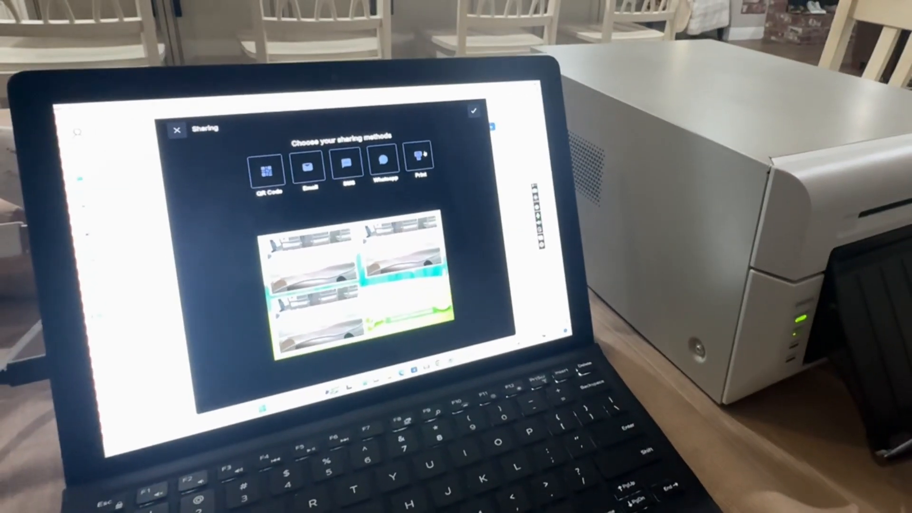
- Print the Easter Hunt photo collage and the photo strip from their sharing screens
left_click(444, 160)
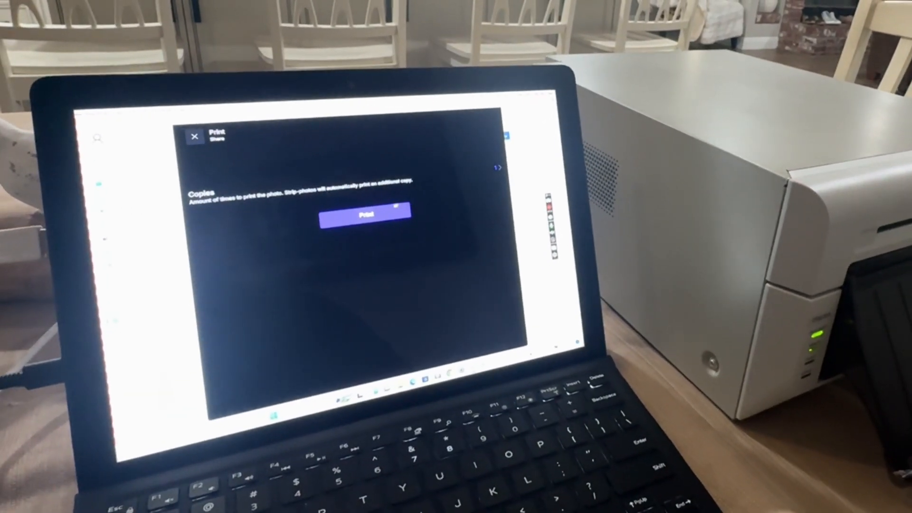
left_click(354, 211)
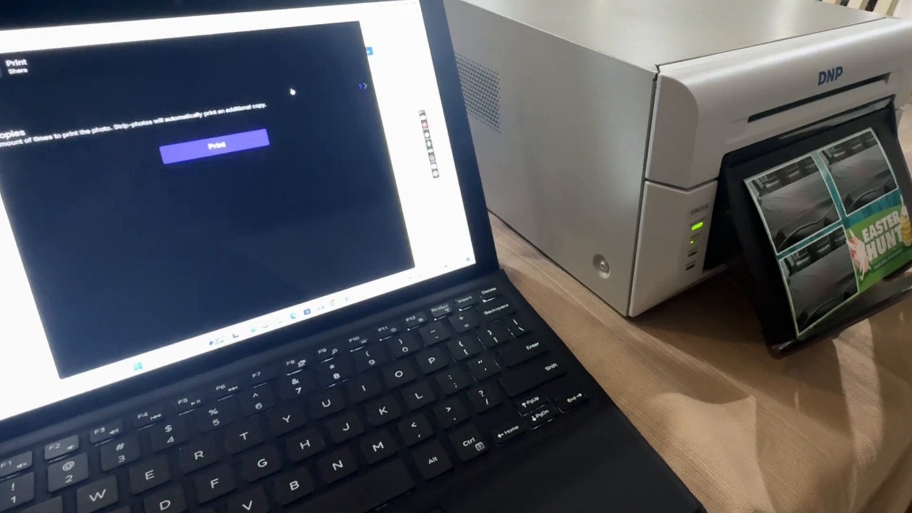
left_click(226, 138)
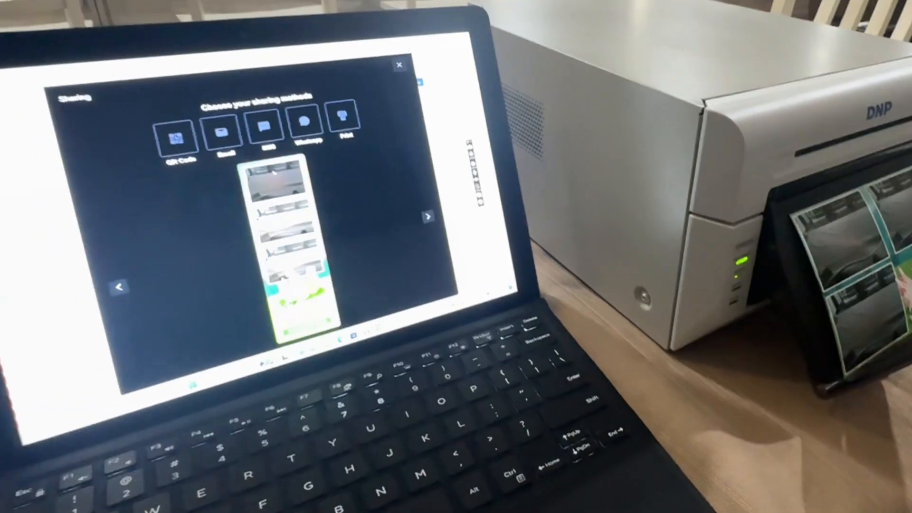